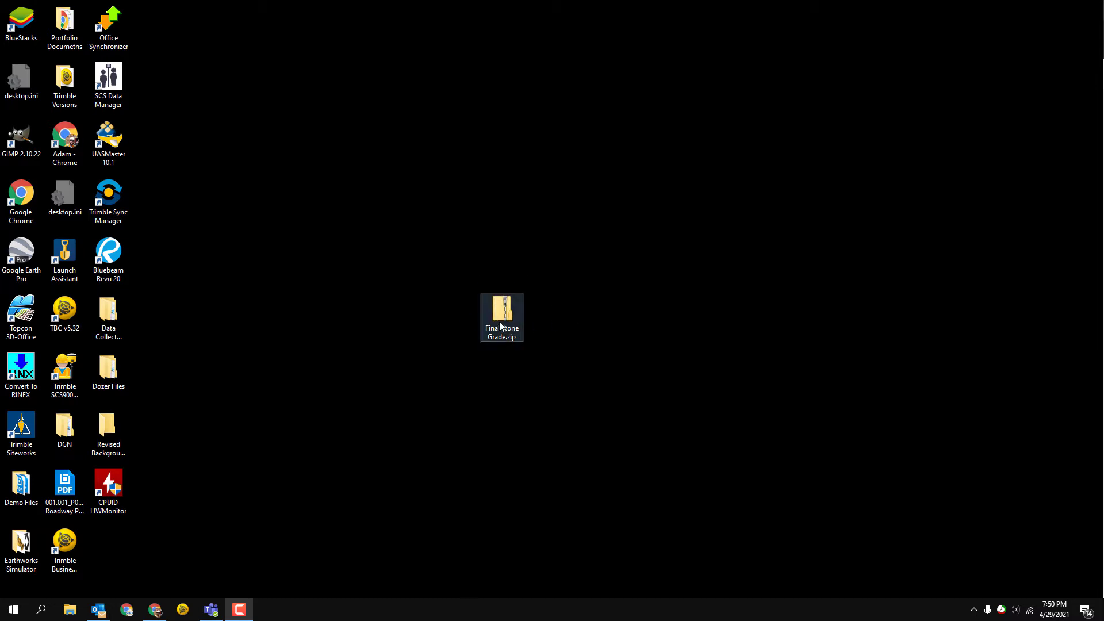
Extract Final Stone Grade.zip into a Final Stone Grade folder on the desktop and close the archive window
{"action": "left_click", "coordinate": [497, 302]}
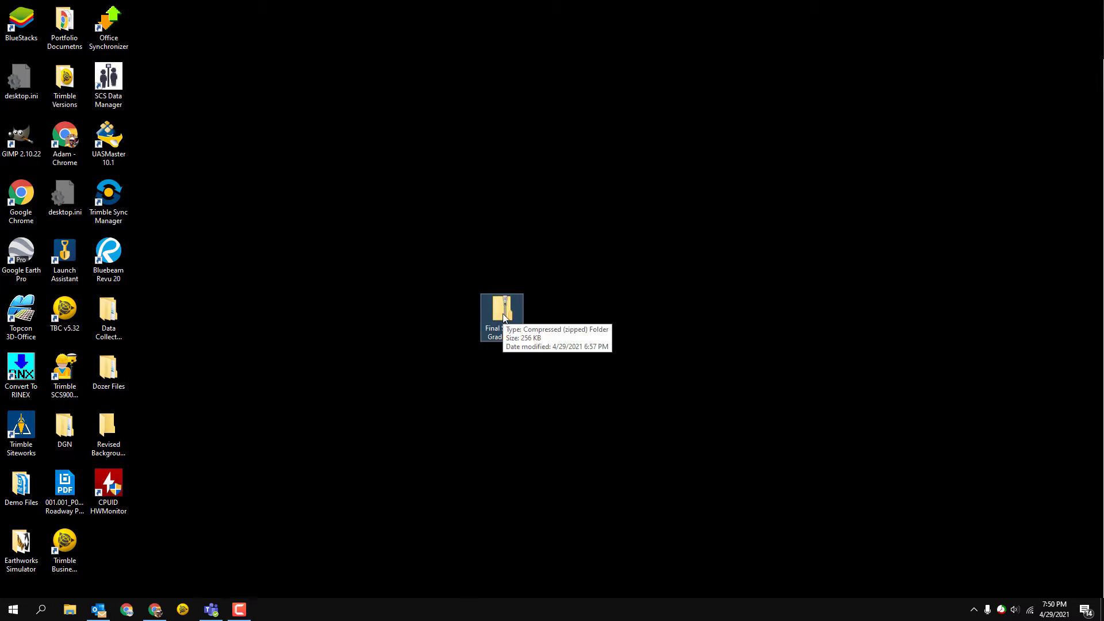
{"action": "double_click", "coordinate": [505, 331]}
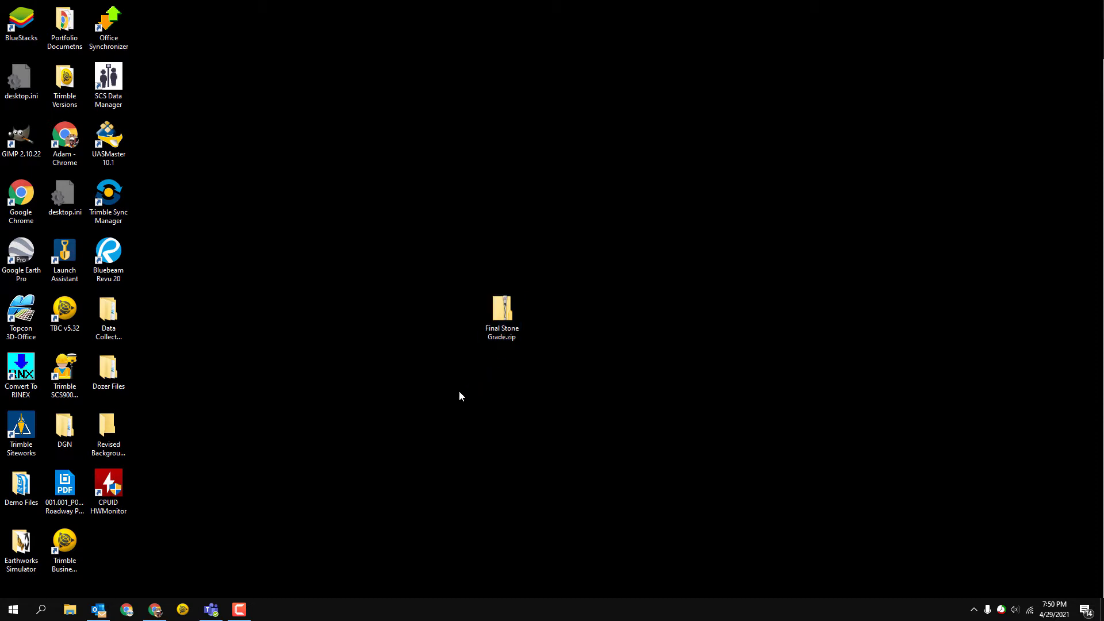
{"action": "left_click", "coordinate": [564, 253]}
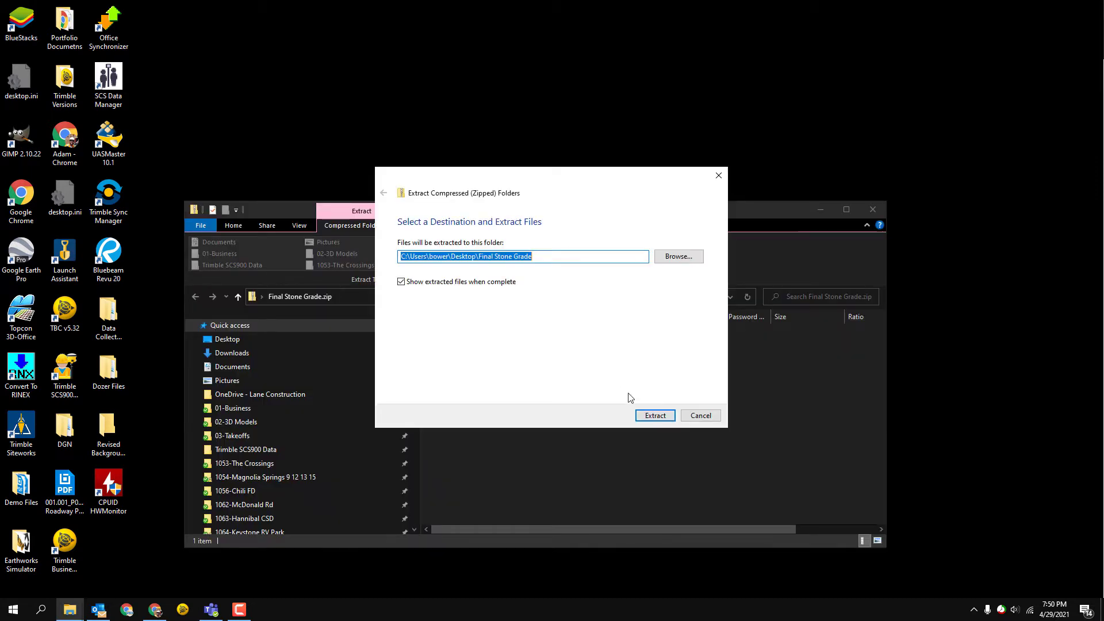
{"action": "left_click", "coordinate": [655, 417]}
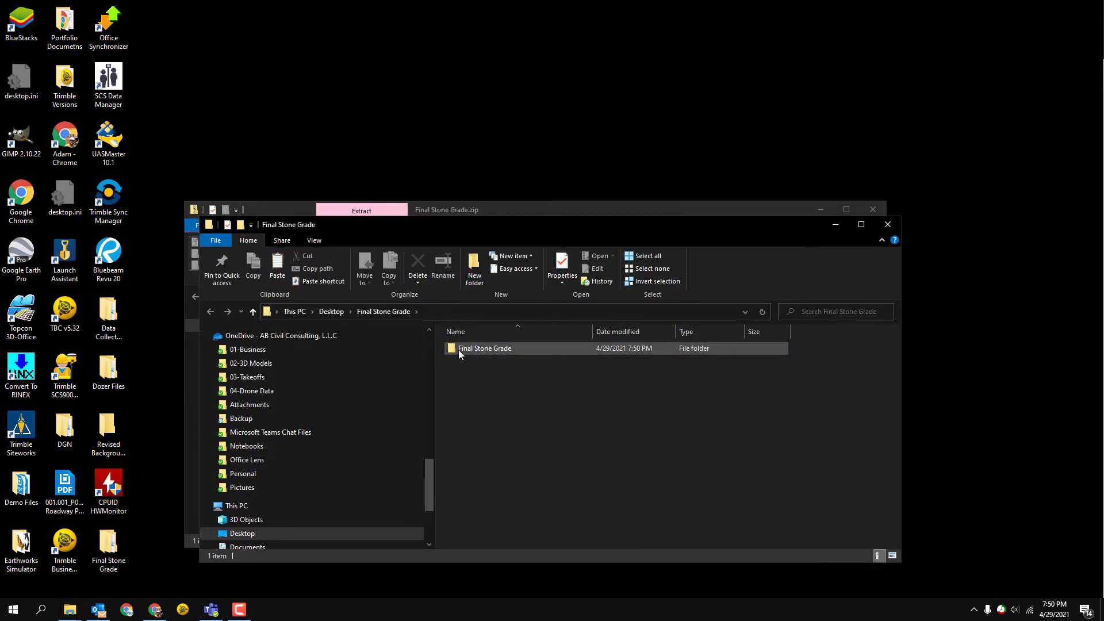
{"action": "left_click", "coordinate": [465, 211]}
{"action": "left_click", "coordinate": [872, 209]}
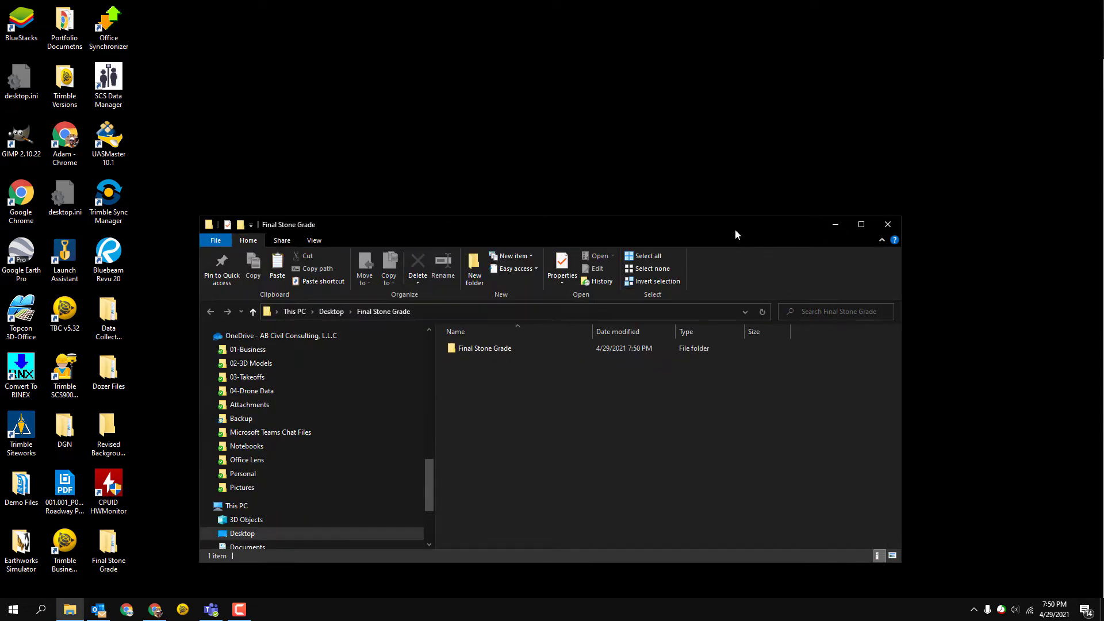
Move the Trimble Siteworks shortcut to the empty desktop area above the Final Stone Grade folder window
{"action": "left_click_drag", "start_coordinate": [735, 229], "coordinate": [739, 176]}
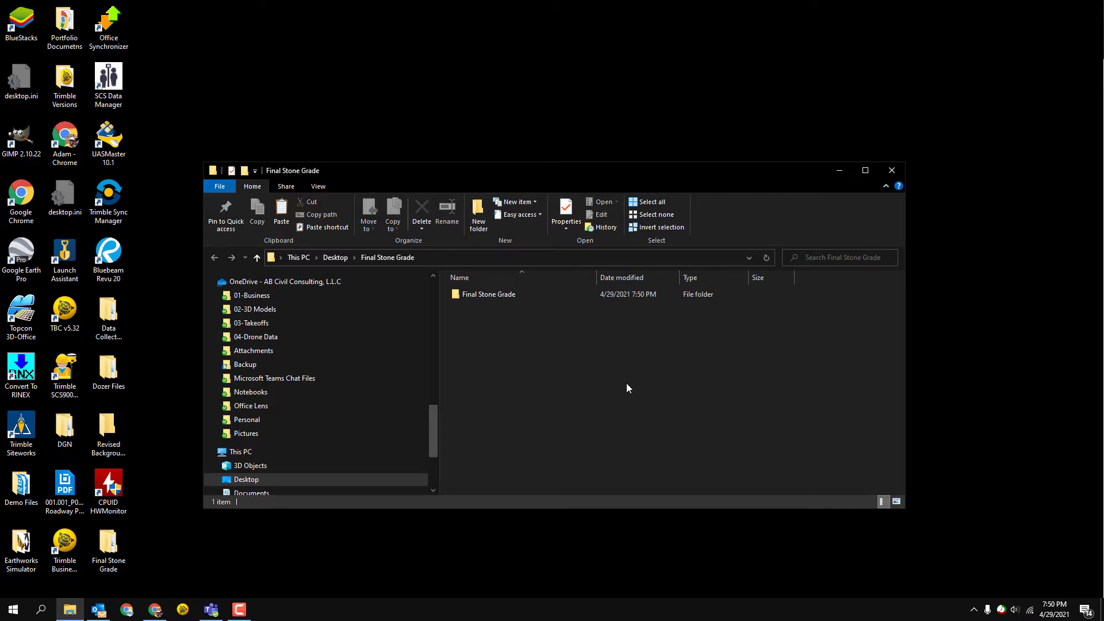
{"action": "left_click_drag", "start_coordinate": [627, 373], "coordinate": [454, 275]}
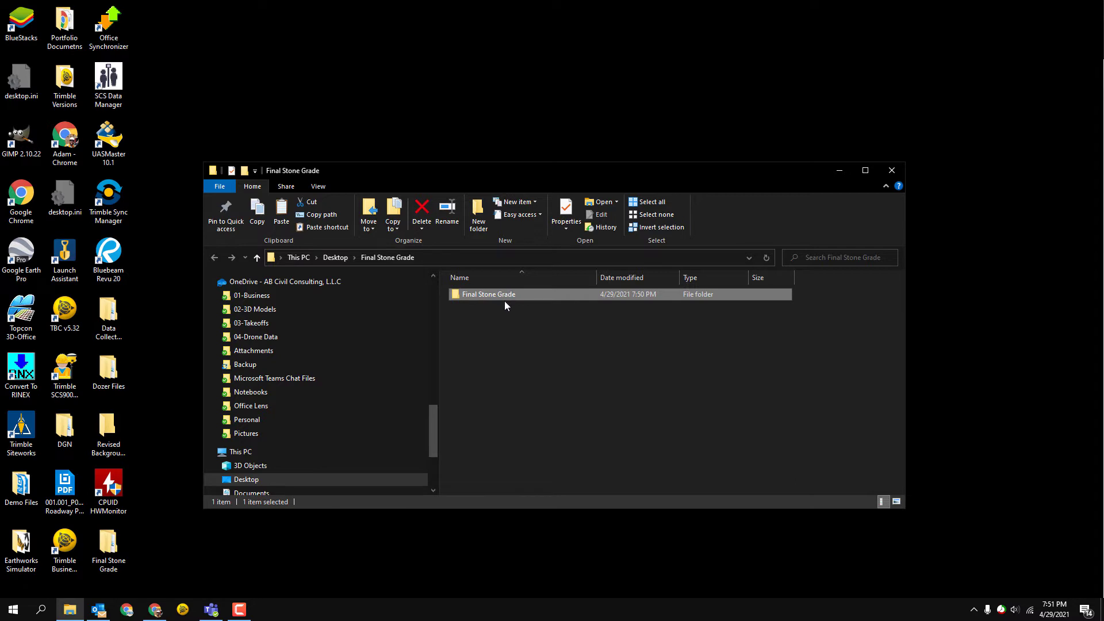
{"action": "left_click_drag", "start_coordinate": [25, 431], "coordinate": [409, 101]}
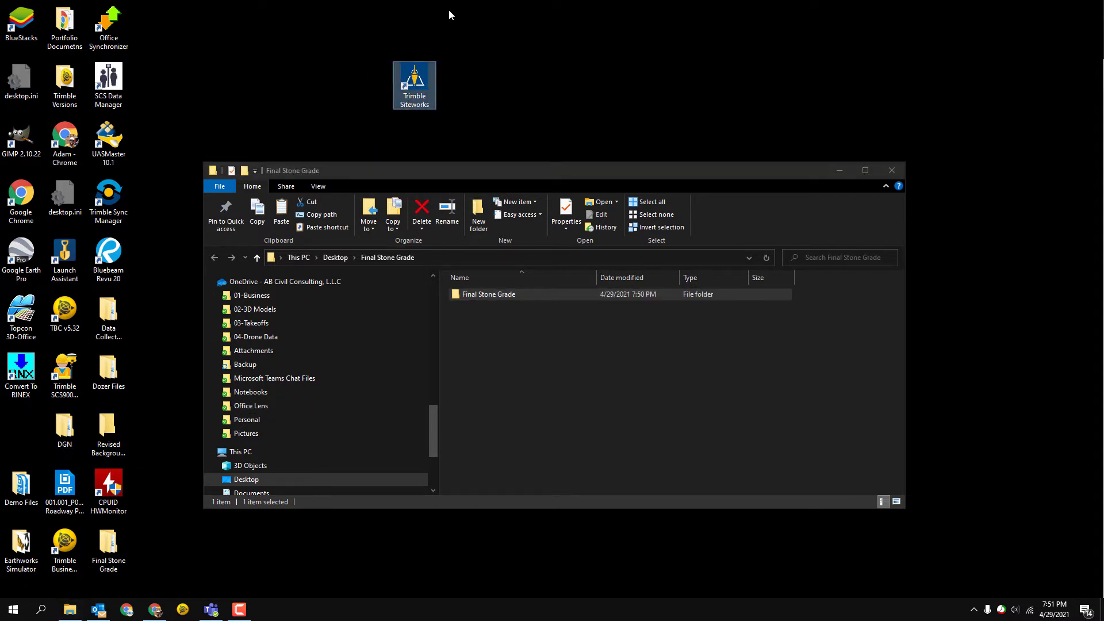
{"action": "mouse_move", "coordinate": [494, 175]}
{"action": "left_mouse_down"}
{"action": "mouse_move", "coordinate": [508, 277]}
{"action": "mouse_move", "coordinate": [474, 173]}
{"action": "left_mouse_up"}
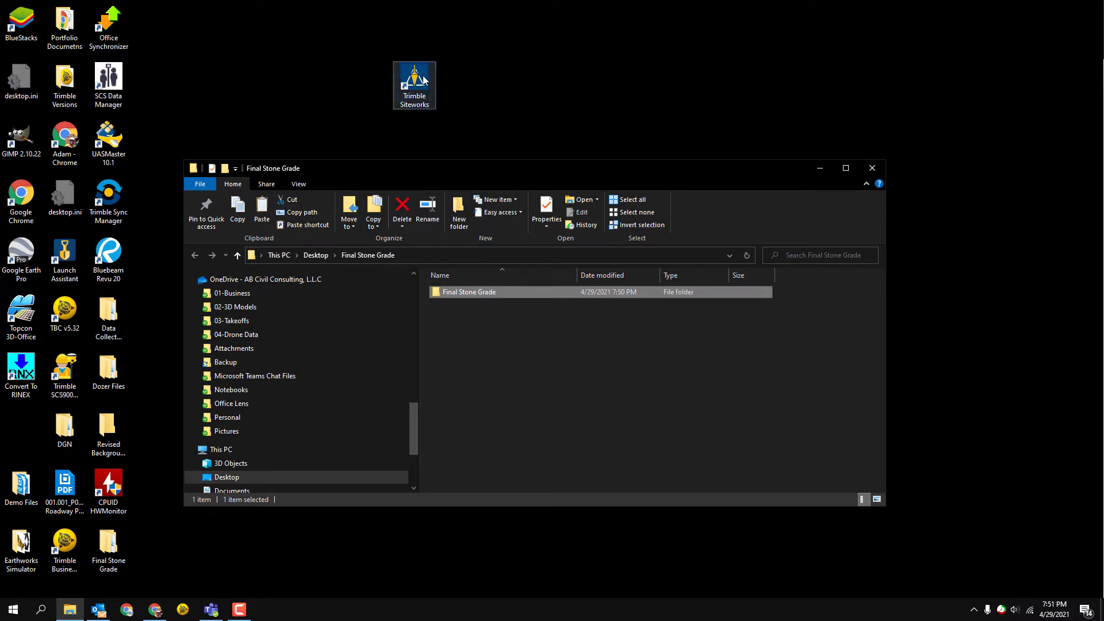
Delete WorkOrder.xml from the inner Final Stone Grade folder
{"action": "double_click", "coordinate": [476, 292]}
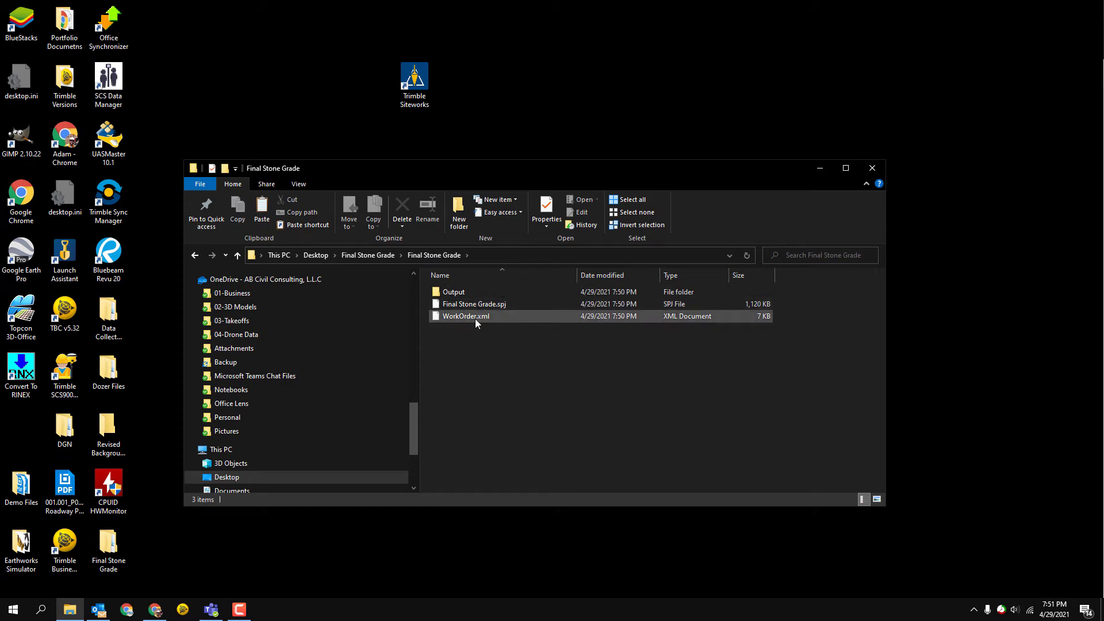
{"action": "left_click", "coordinate": [516, 320]}
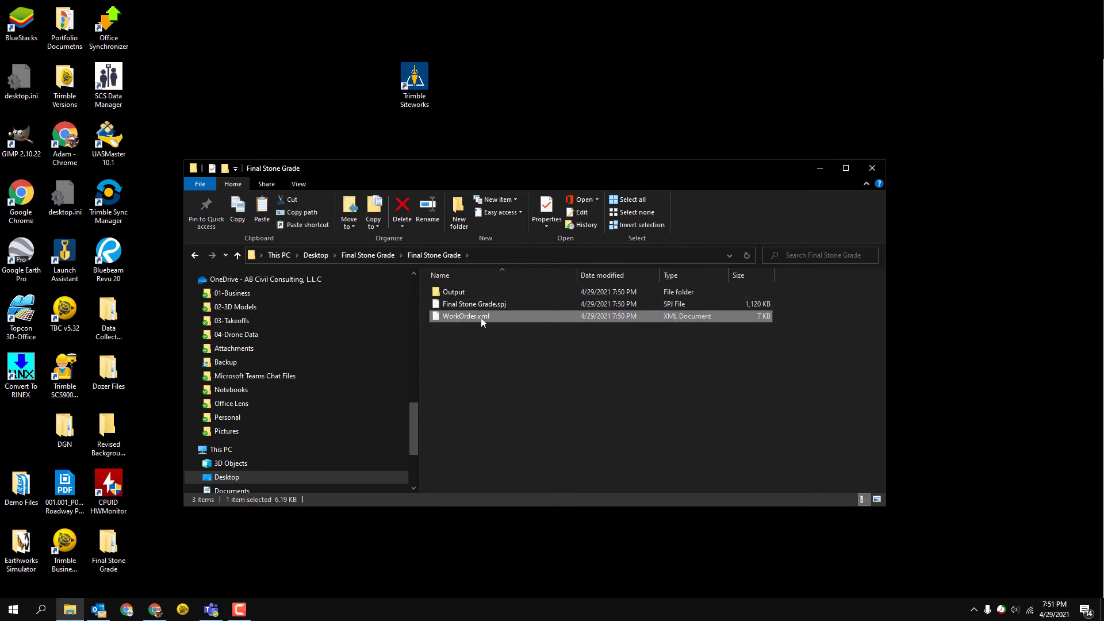
{"action": "key", "text": "Delete"}
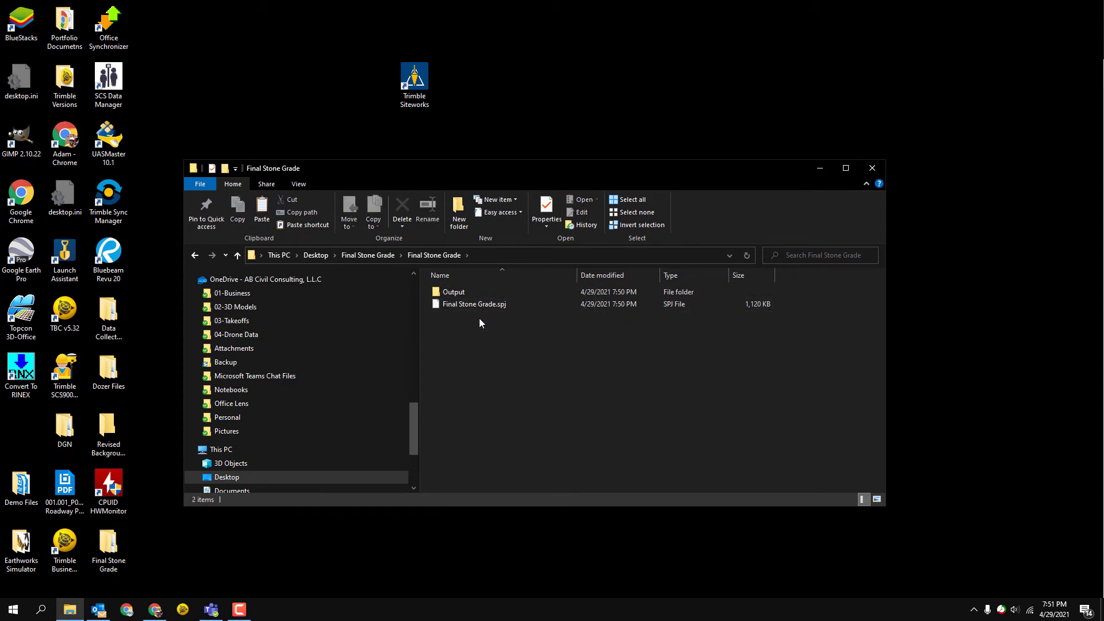
Return to the outer Final Stone Grade folder and copy the inner Final Stone Grade folder
{"action": "left_click", "coordinate": [475, 305]}
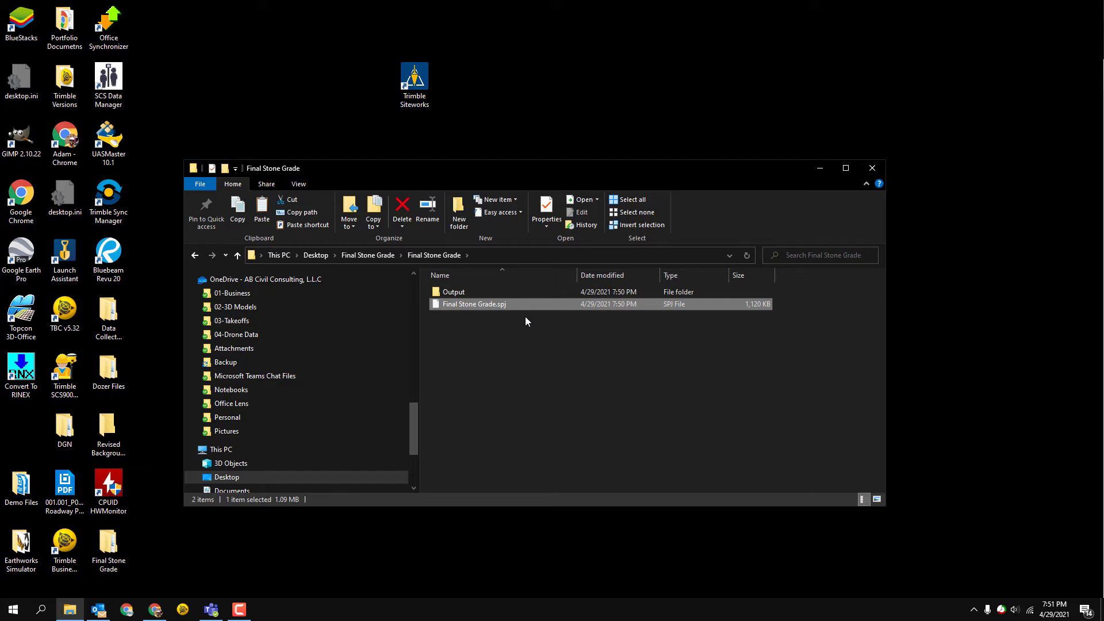
{"action": "left_click", "coordinate": [485, 356]}
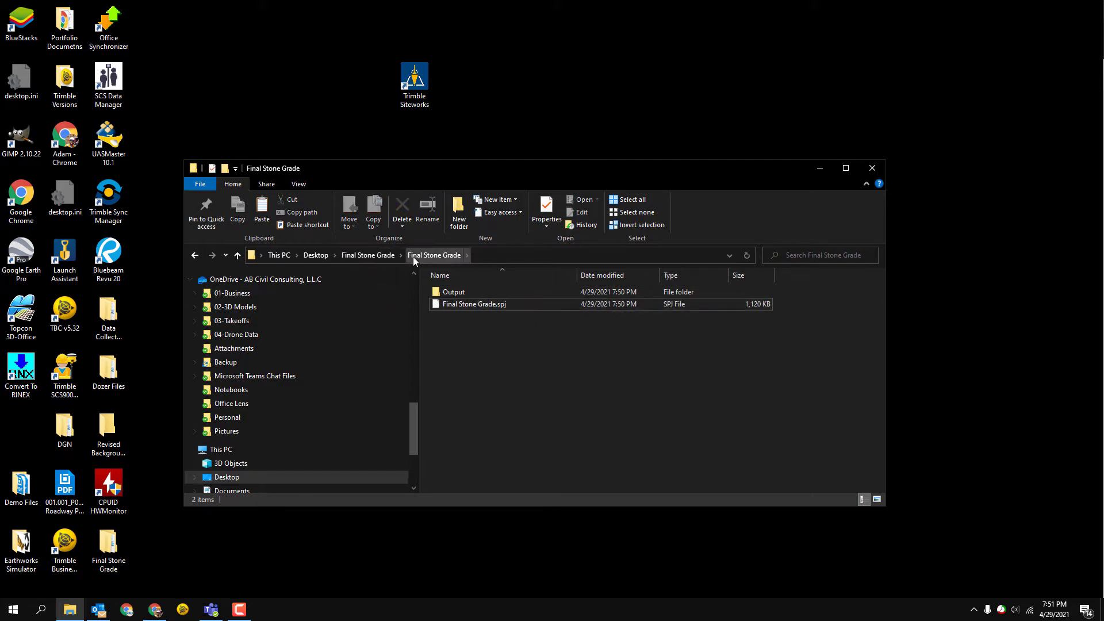
{"action": "left_click", "coordinate": [382, 256]}
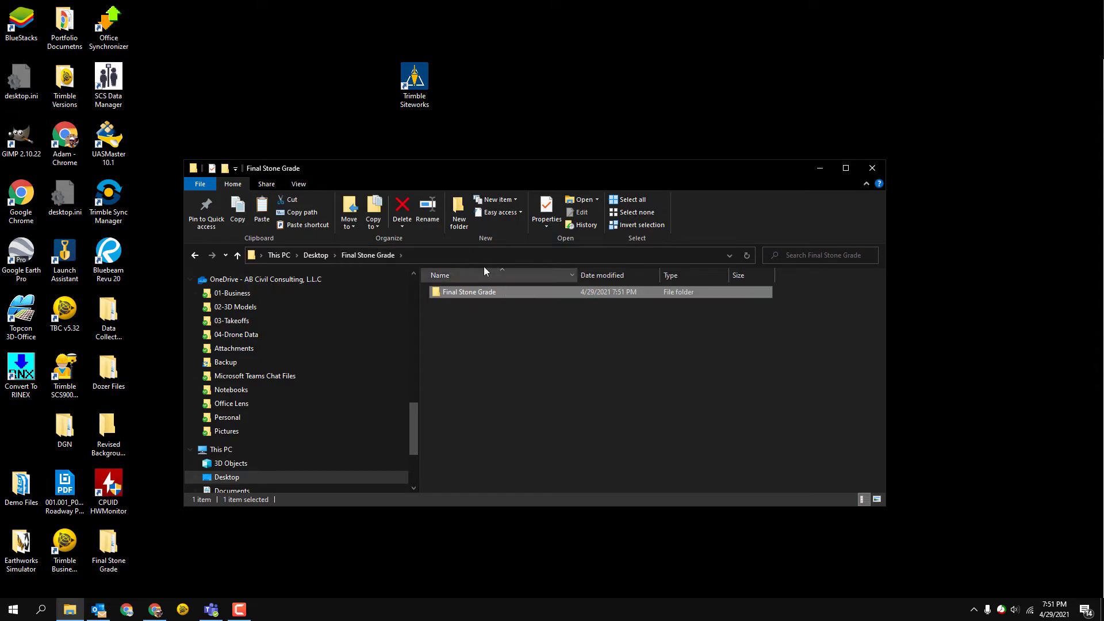
{"action": "right_click", "coordinate": [481, 292]}
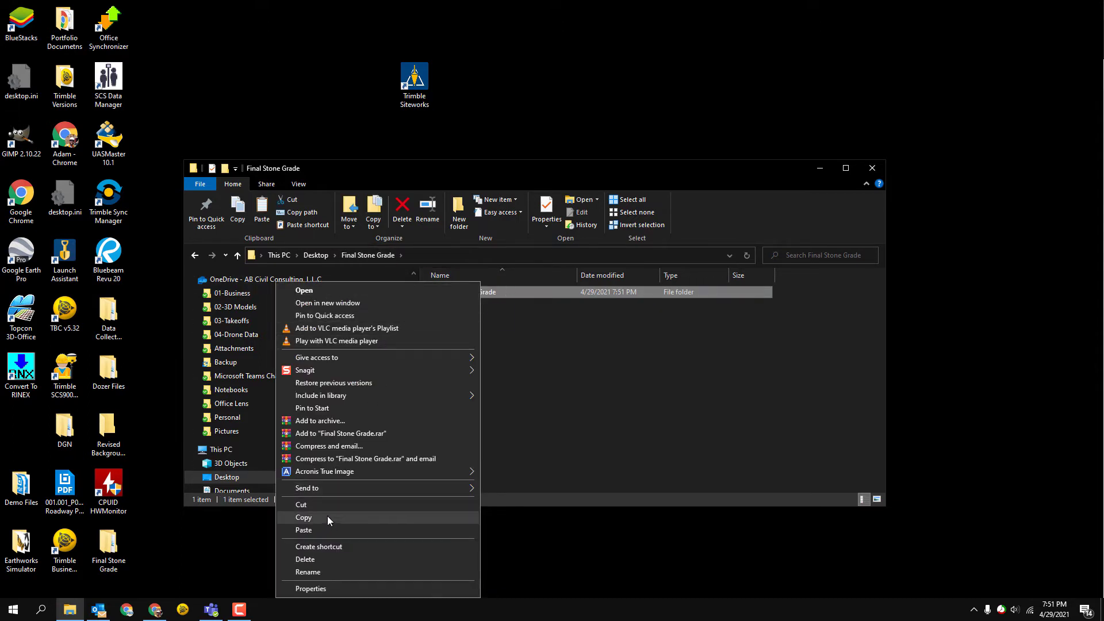
{"action": "left_click", "coordinate": [328, 517]}
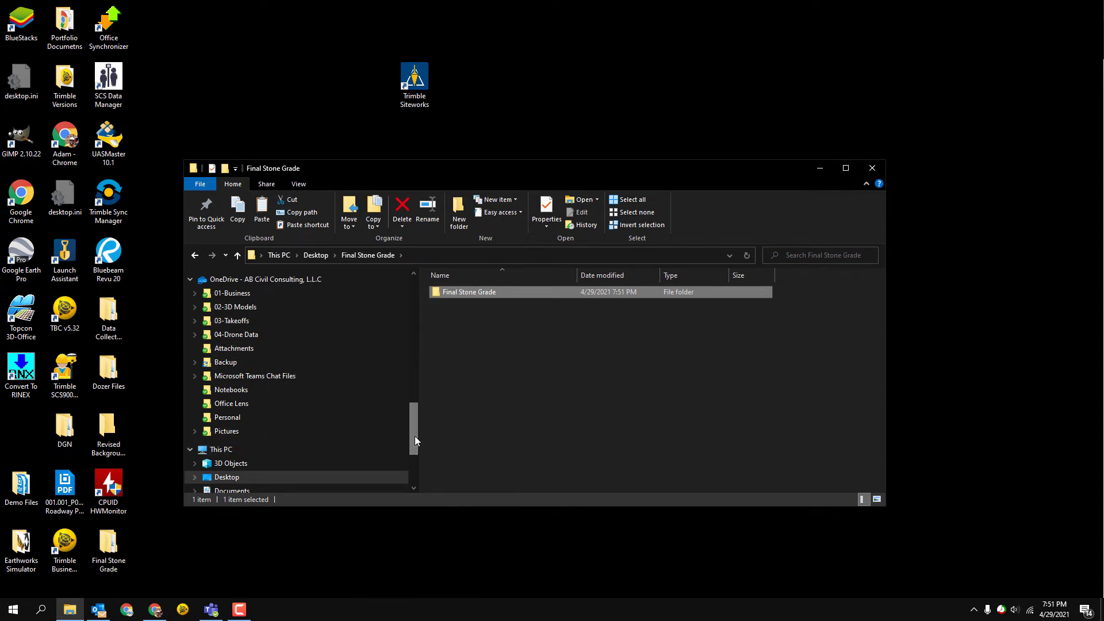
Open the Trimble Synchronizer Data folder on Local Disk (C:)
{"action": "left_click_drag", "start_coordinate": [415, 437], "coordinate": [411, 306]}
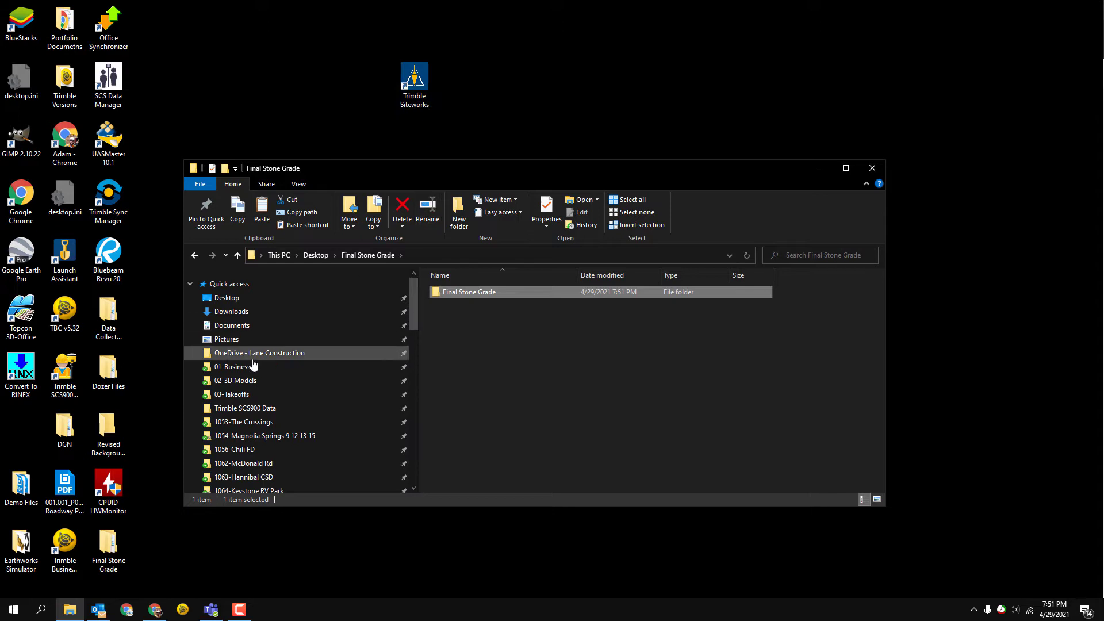
{"action": "scroll", "coordinate": [234, 355], "scroll_direction": "down", "scroll_amount": 3}
{"action": "scroll", "coordinate": [235, 355], "scroll_direction": "down", "scroll_amount": 10}
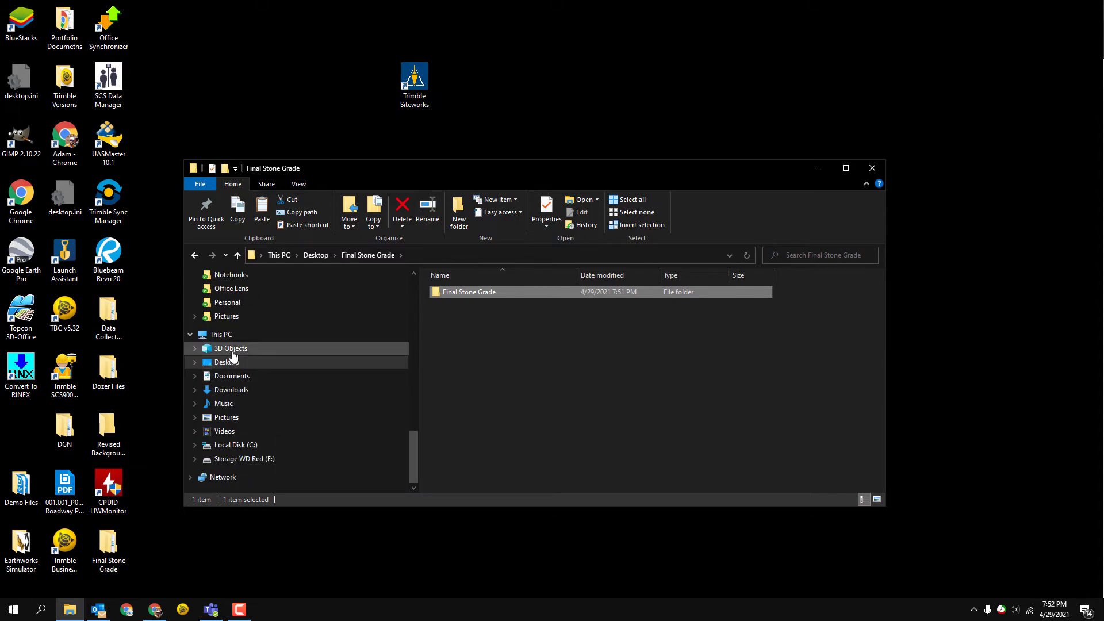
{"action": "left_click", "coordinate": [221, 334]}
{"action": "double_click", "coordinate": [547, 427]}
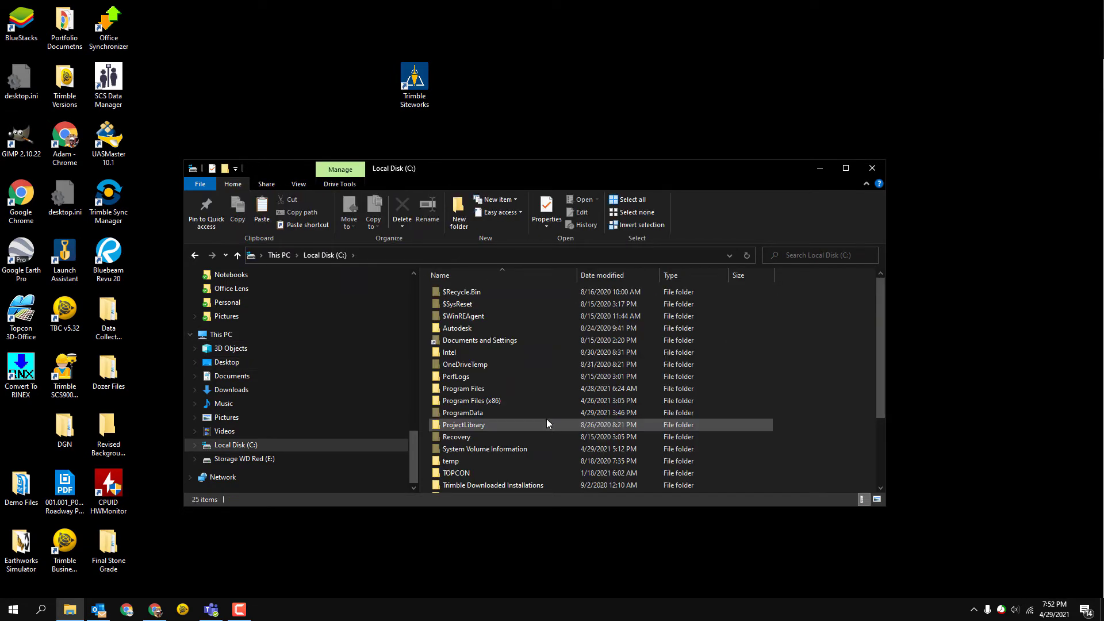
{"action": "scroll", "coordinate": [480, 426], "scroll_direction": "down", "scroll_amount": 2}
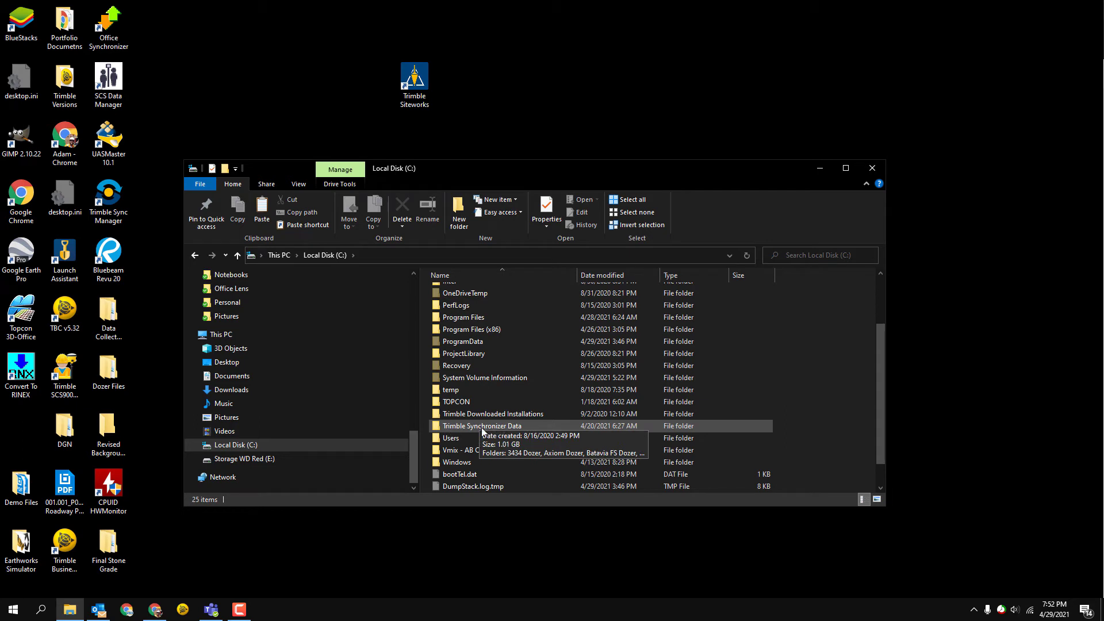
{"action": "left_click", "coordinate": [536, 428]}
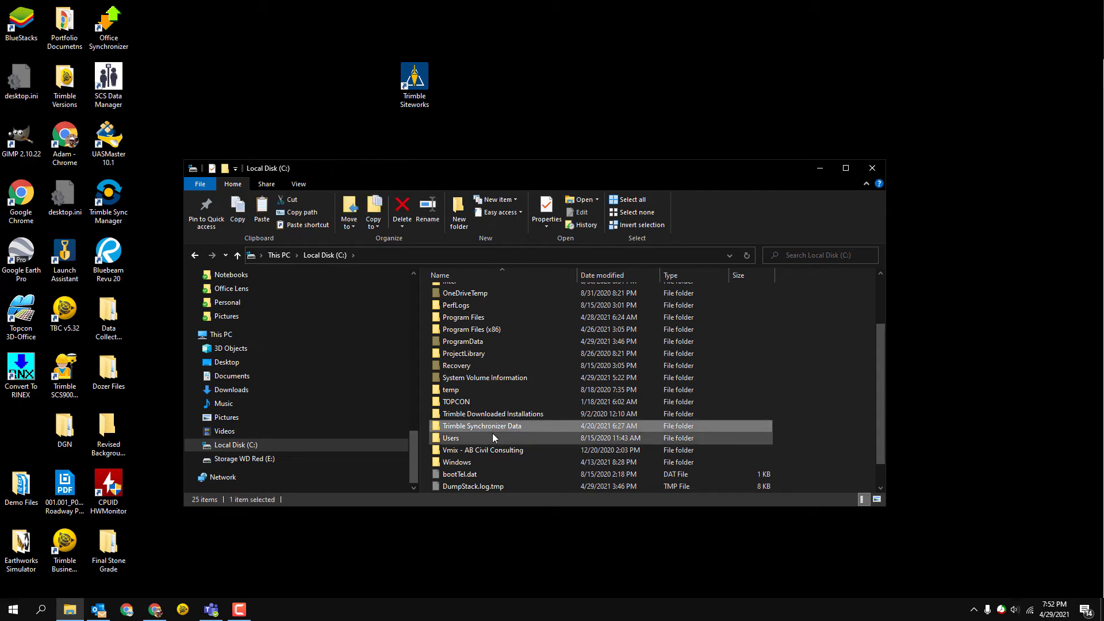
{"action": "double_click", "coordinate": [554, 428]}
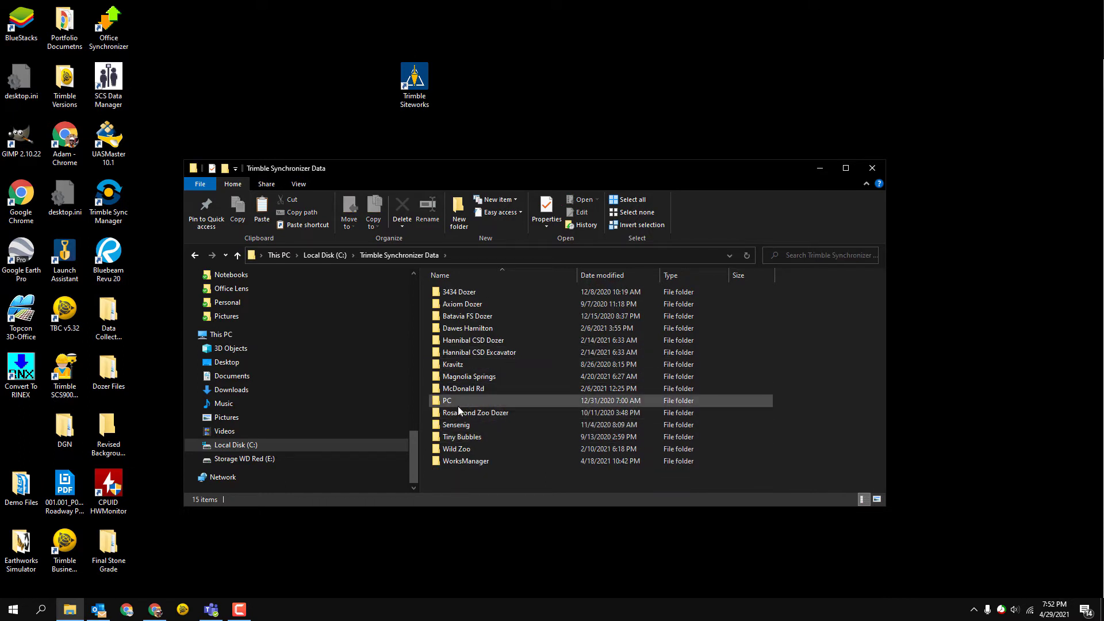
Paste the copied folder into PC\Trimble SCS900 Data\BU 3434 I-40 Statesville\work orders and close the window
{"action": "double_click", "coordinate": [453, 403]}
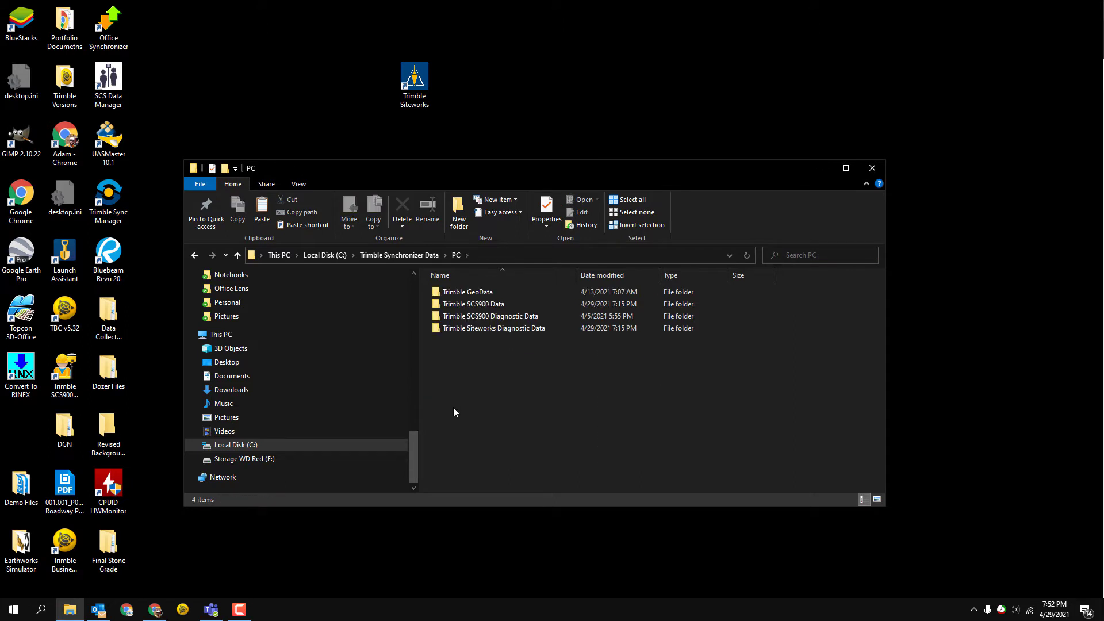
{"action": "double_click", "coordinate": [516, 303]}
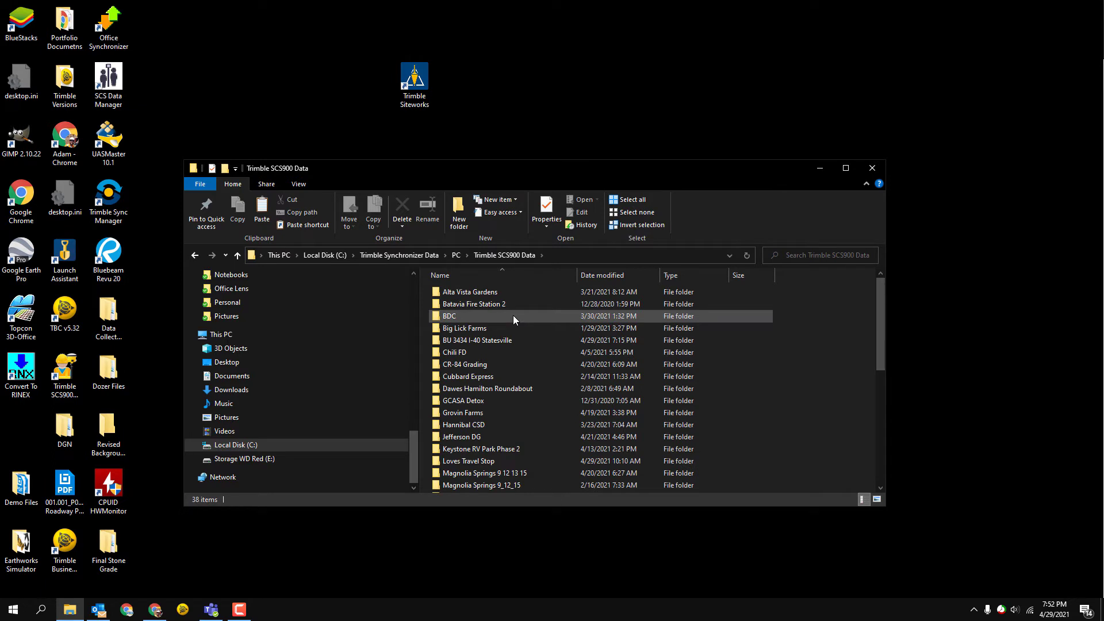
{"action": "double_click", "coordinate": [494, 340]}
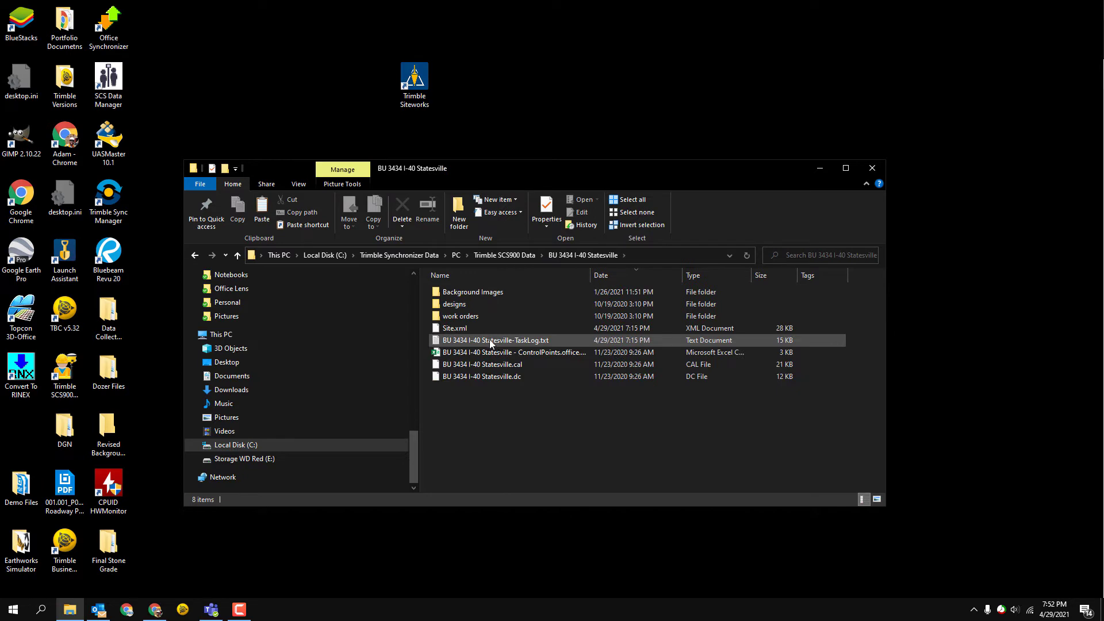
{"action": "double_click", "coordinate": [463, 317]}
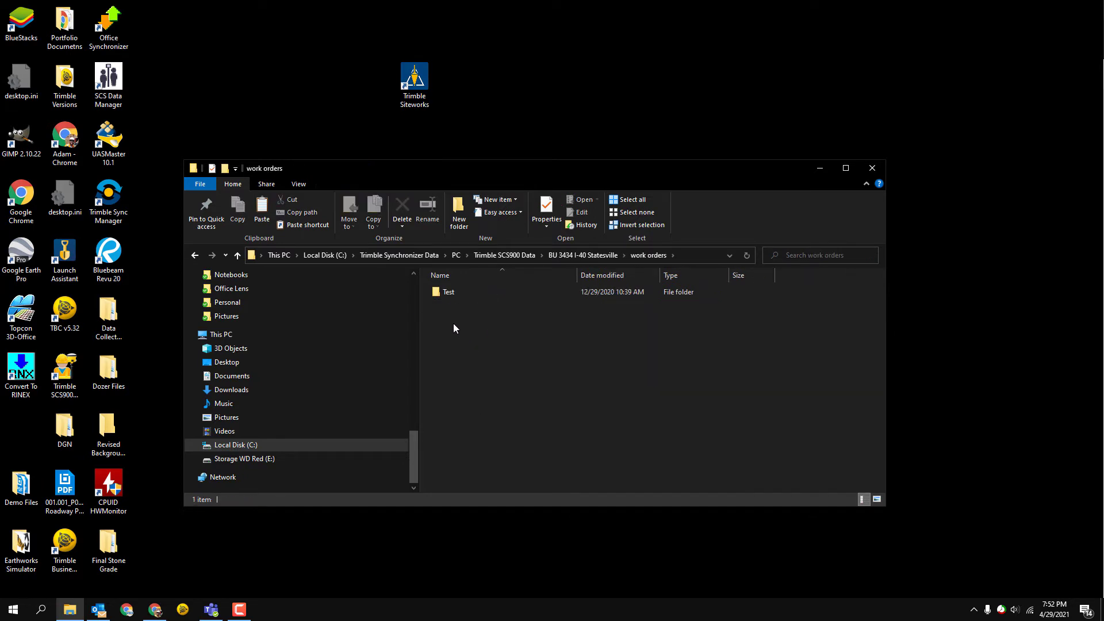
{"action": "right_click", "coordinate": [452, 322]}
{"action": "left_click", "coordinate": [348, 398]}
{"action": "left_click", "coordinate": [482, 337]}
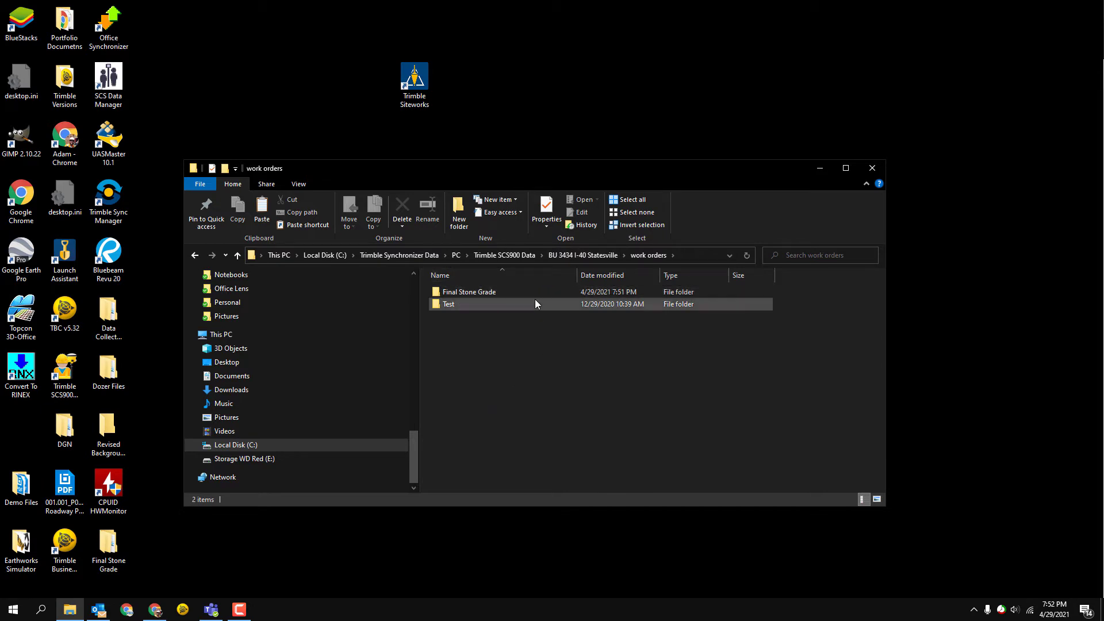
{"action": "left_click", "coordinate": [873, 168]}
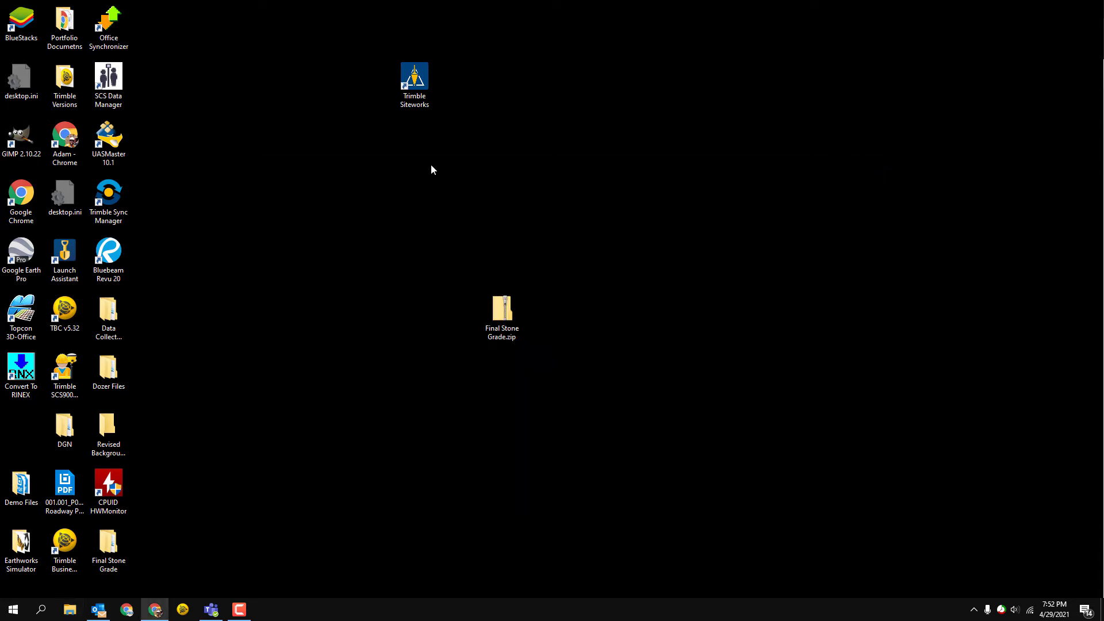
Launch Trimble Siteworks and open project BU 3434 I-40 Statesville with the Final Stone Grade work order and no design
{"action": "left_click", "coordinate": [416, 86]}
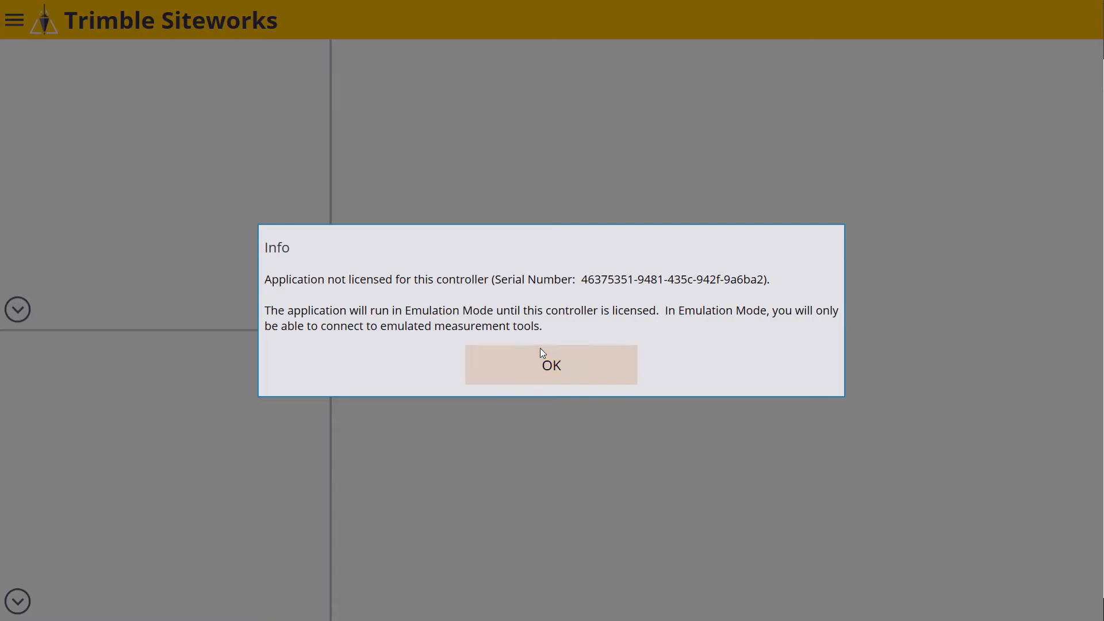
{"action": "left_click", "coordinate": [541, 350]}
{"action": "left_click", "coordinate": [595, 137]}
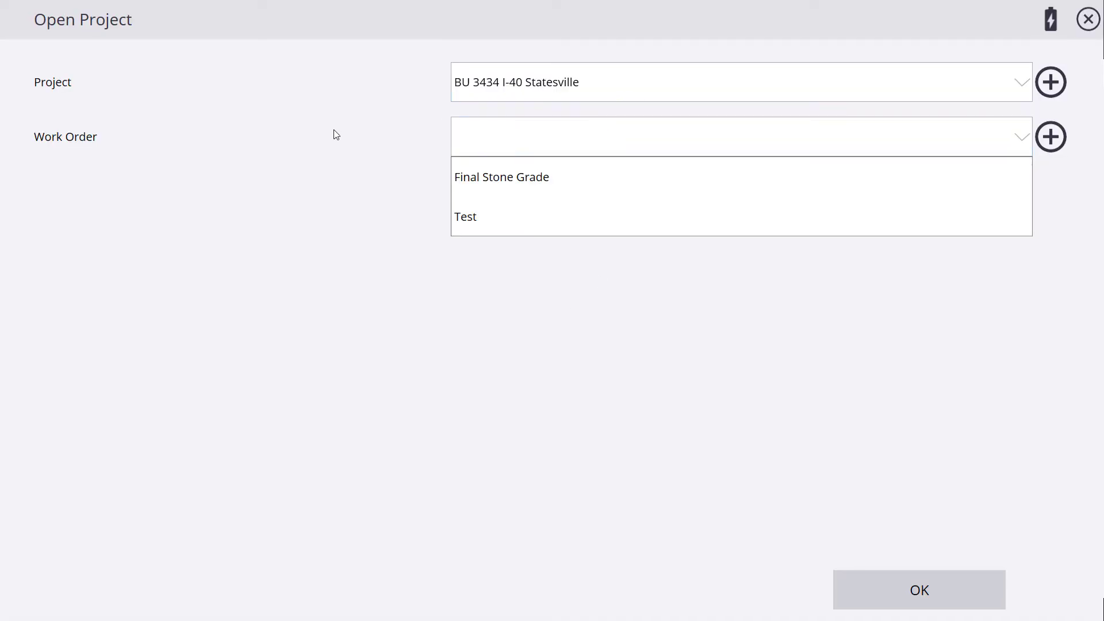
{"action": "left_click", "coordinate": [536, 91]}
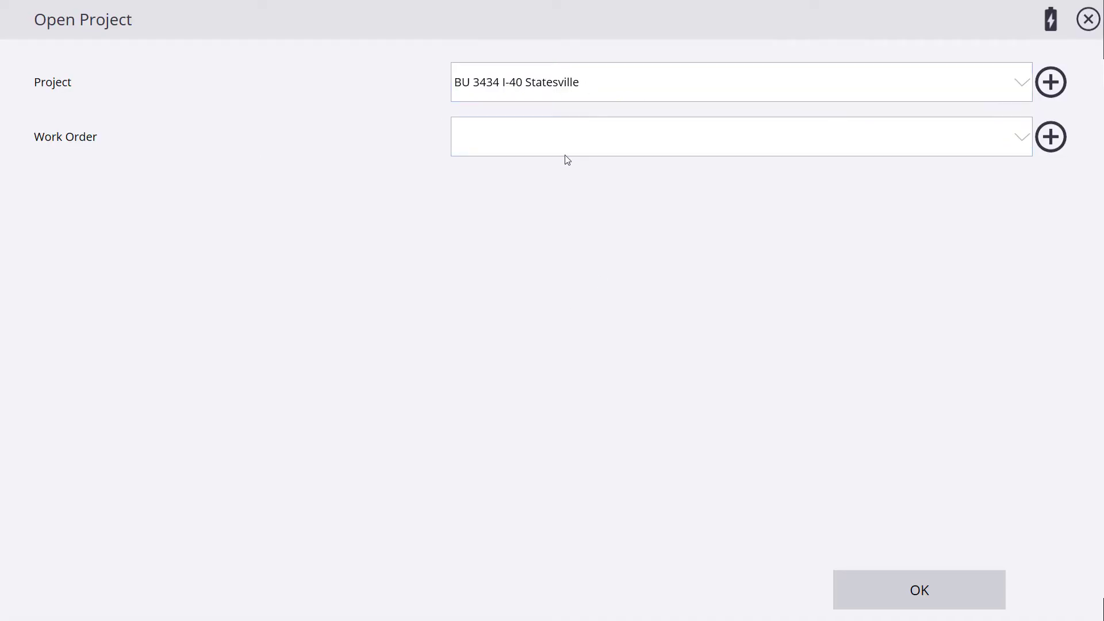
{"action": "left_click", "coordinate": [574, 140]}
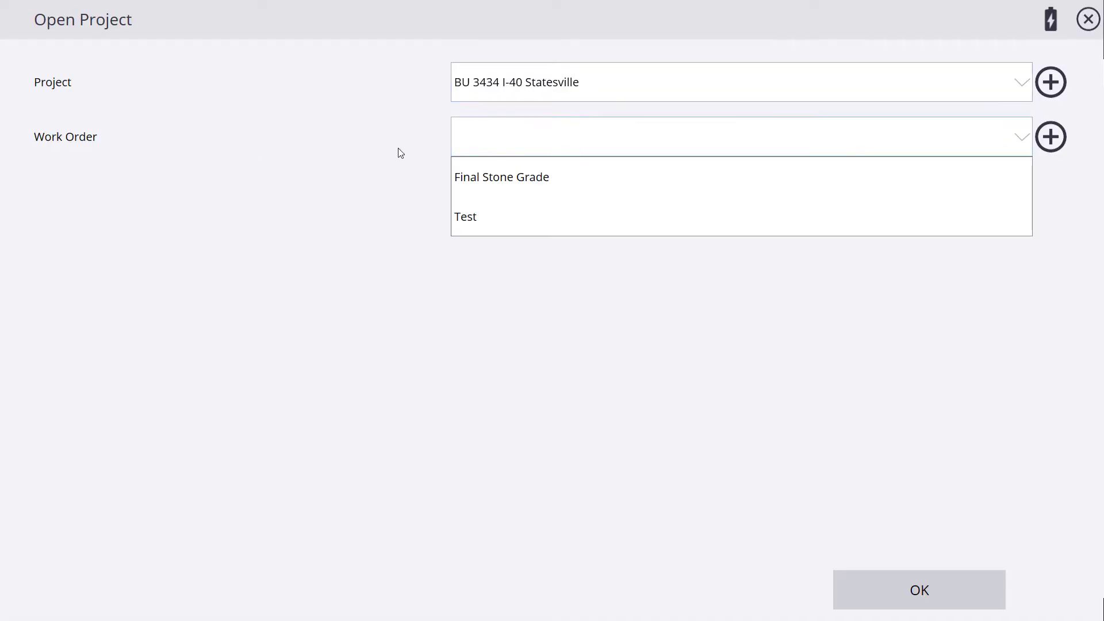
{"action": "left_click", "coordinate": [544, 185]}
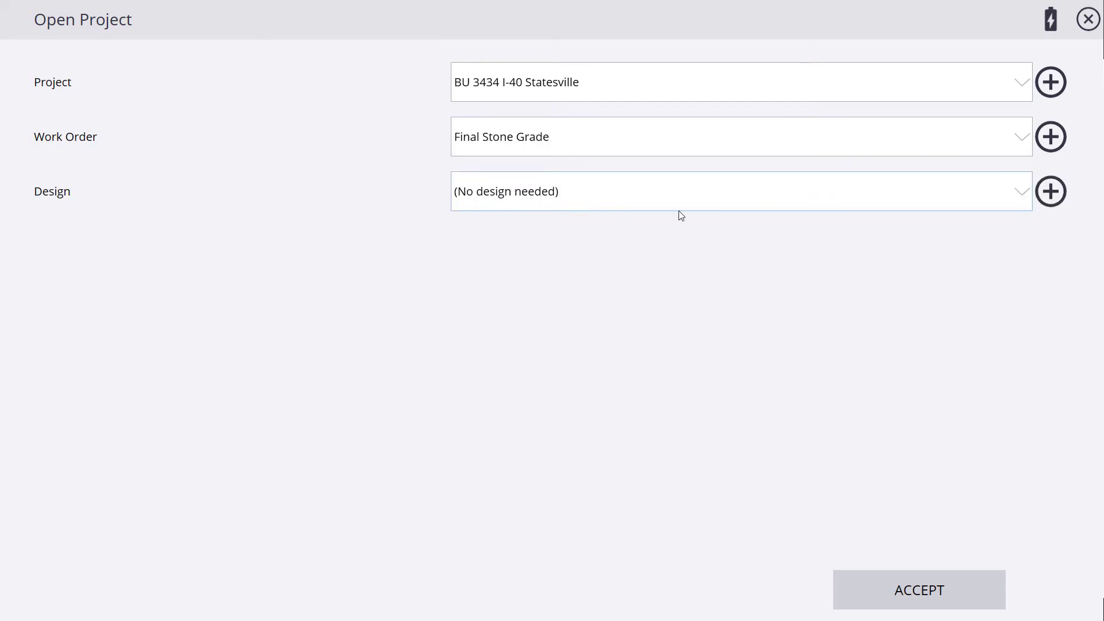
{"action": "left_click", "coordinate": [918, 594]}
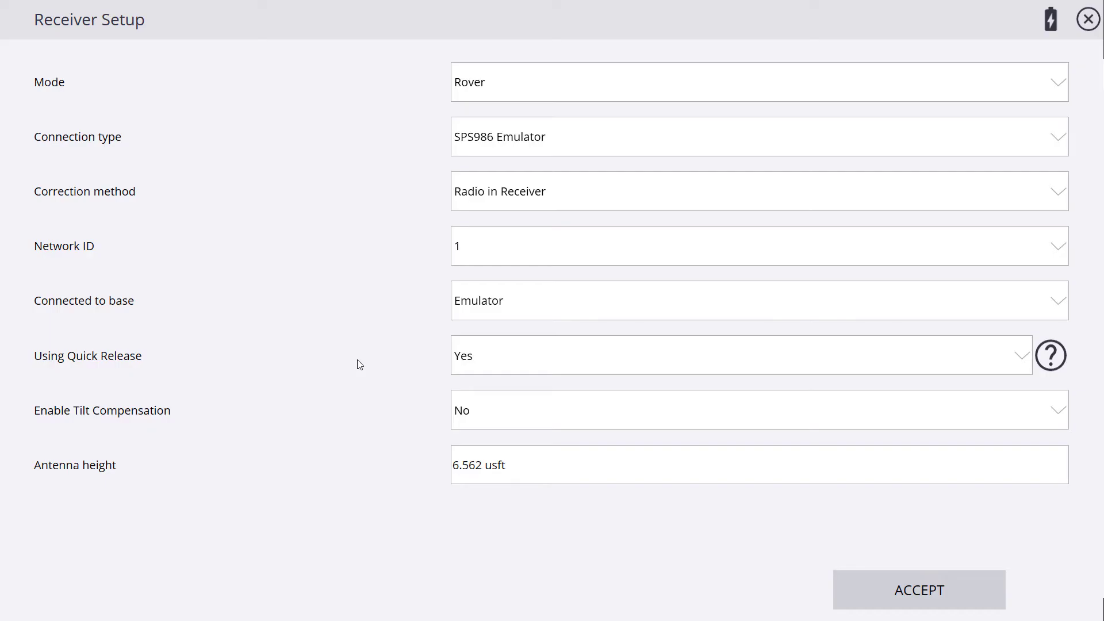
Accept the rover receiver setup with the SPS986 Emulator connection and decline the system setup recheck
{"action": "left_click", "coordinate": [919, 596]}
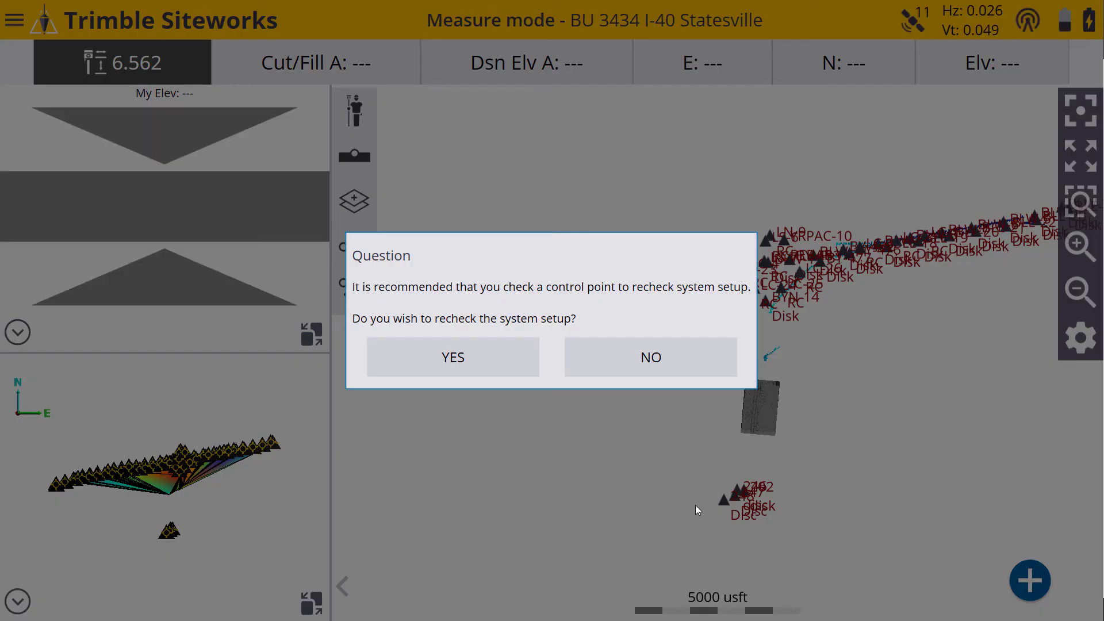
{"action": "left_click", "coordinate": [620, 364]}
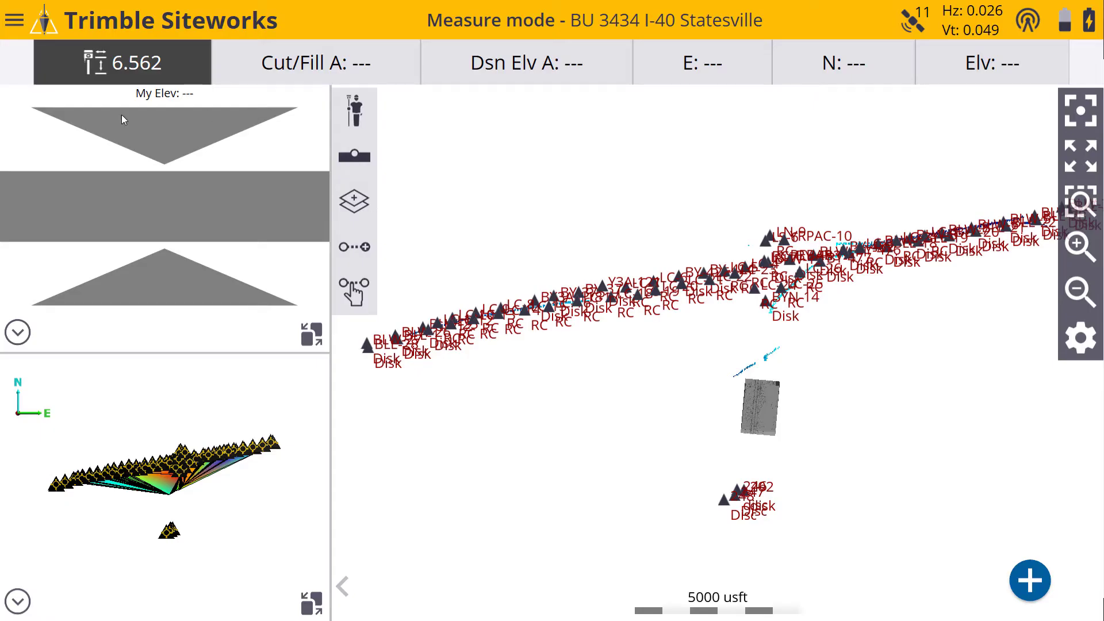
Start an Export Measured Data task and set its file location to the device's Final Stone Grade\Output folder
{"action": "left_click", "coordinate": [16, 21]}
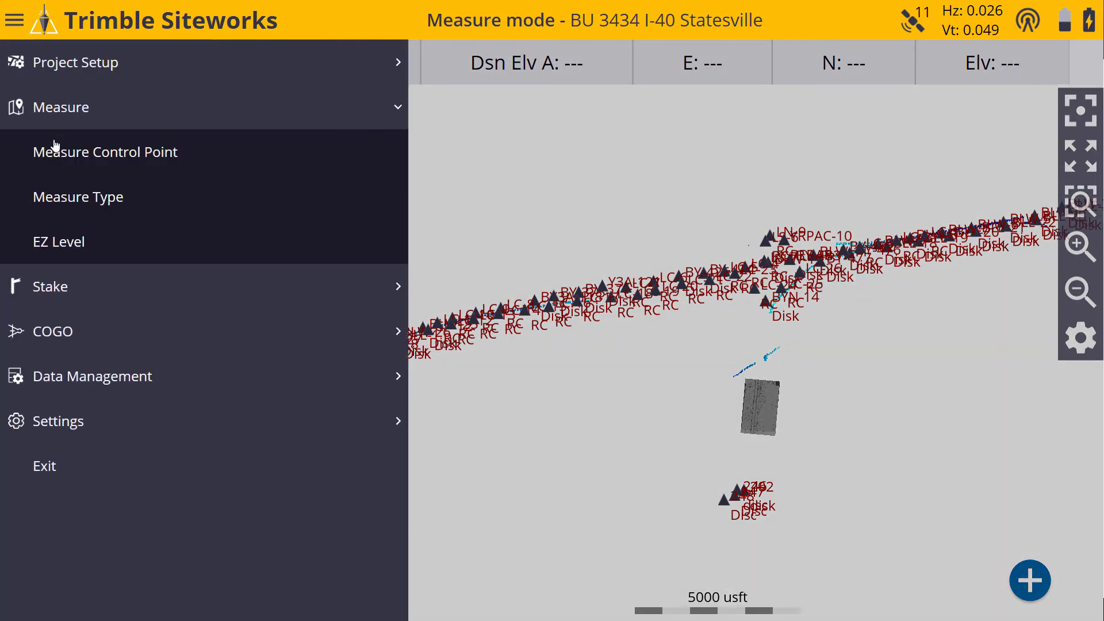
{"action": "left_click", "coordinate": [116, 378]}
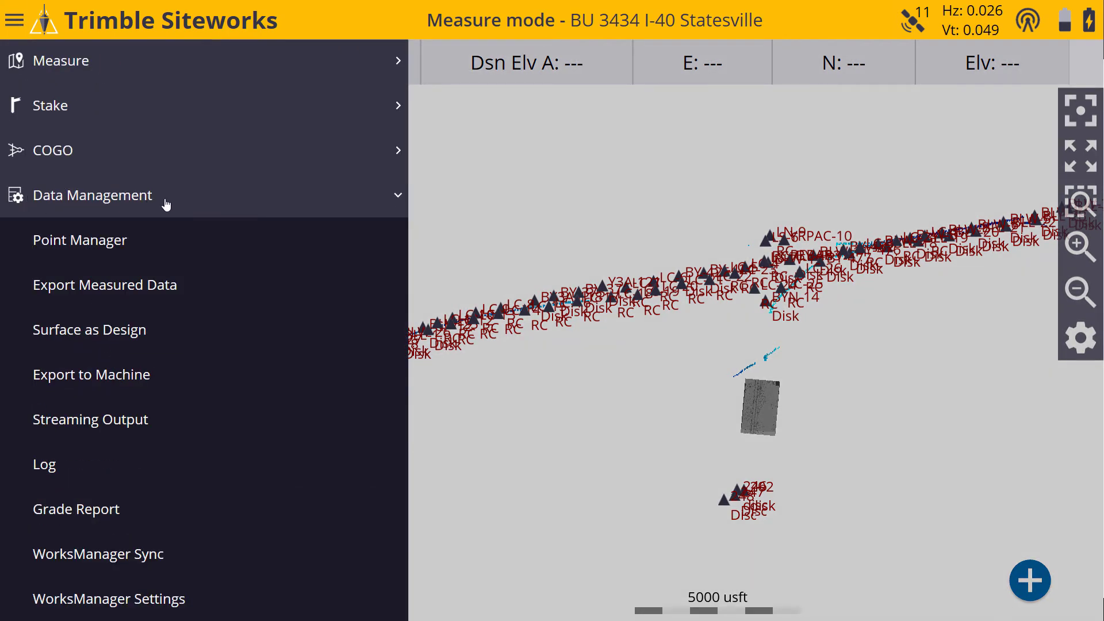
{"action": "left_click", "coordinate": [110, 295]}
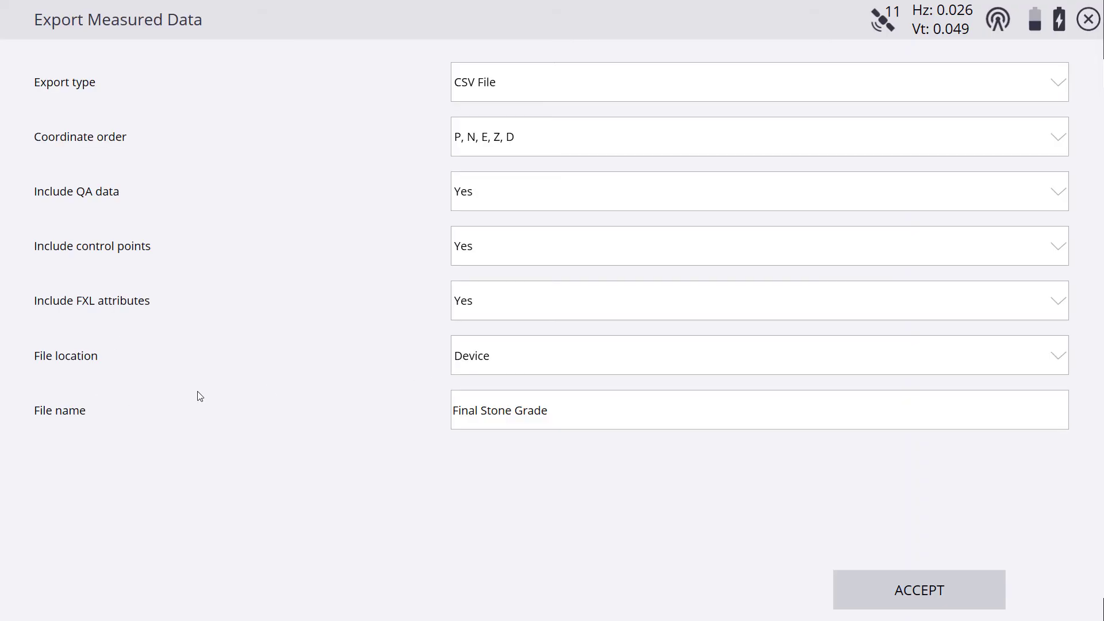
{"action": "left_click", "coordinate": [547, 363]}
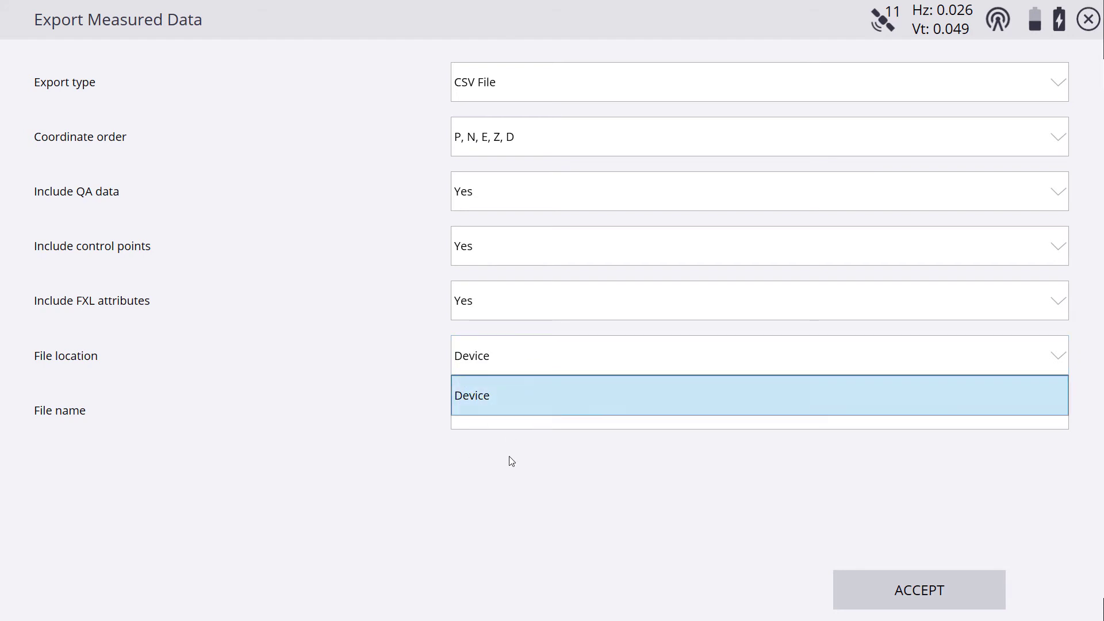
{"action": "left_click", "coordinate": [394, 363]}
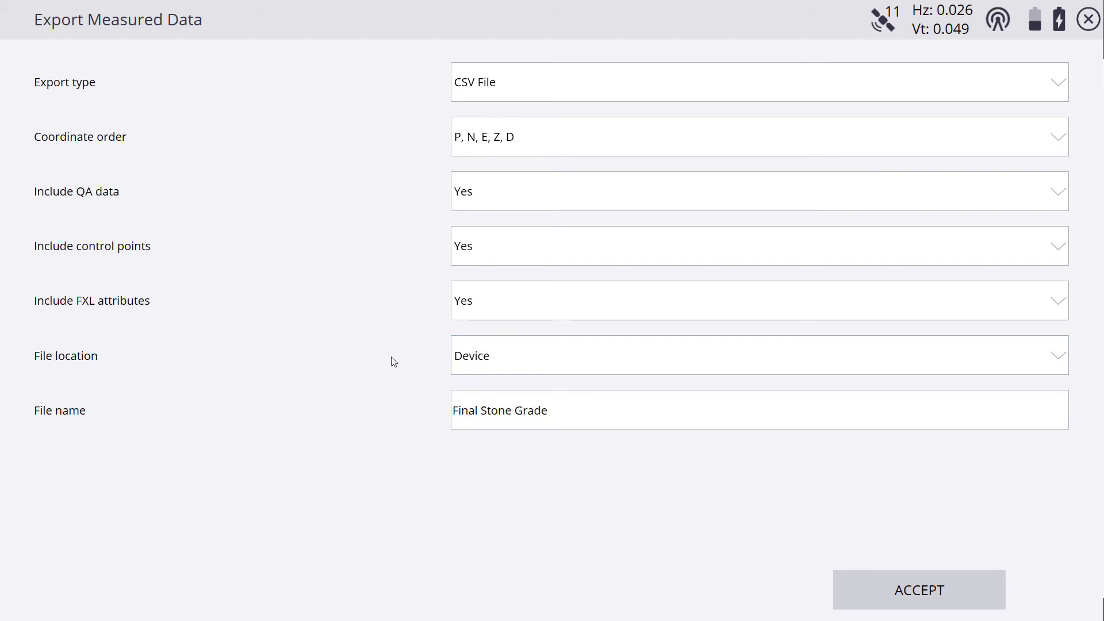
{"action": "left_click", "coordinate": [511, 370]}
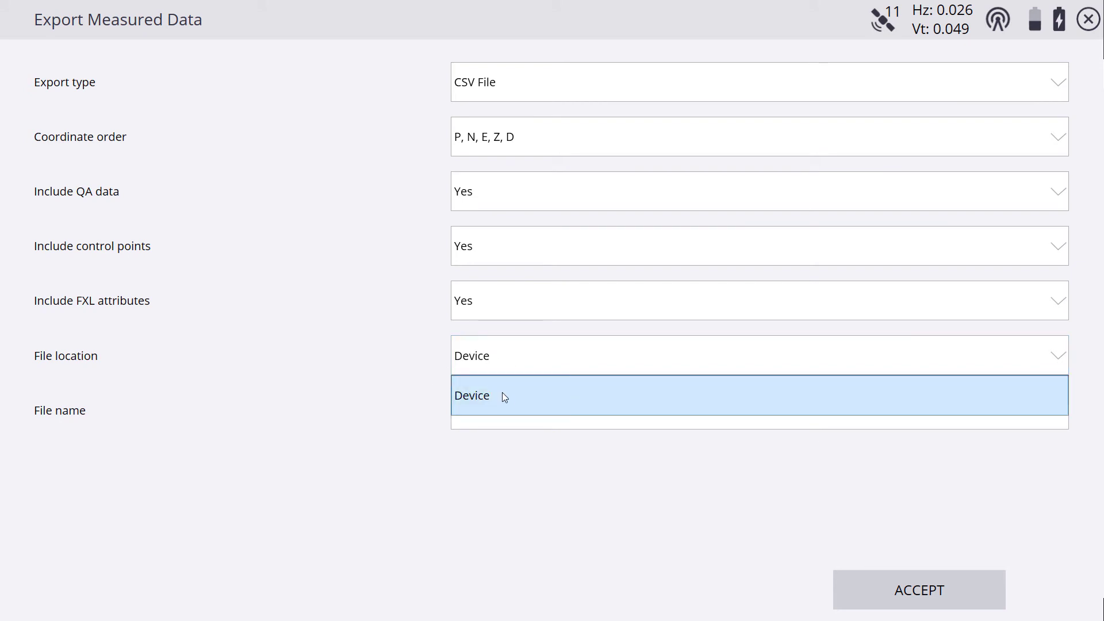
{"action": "left_click", "coordinate": [520, 400]}
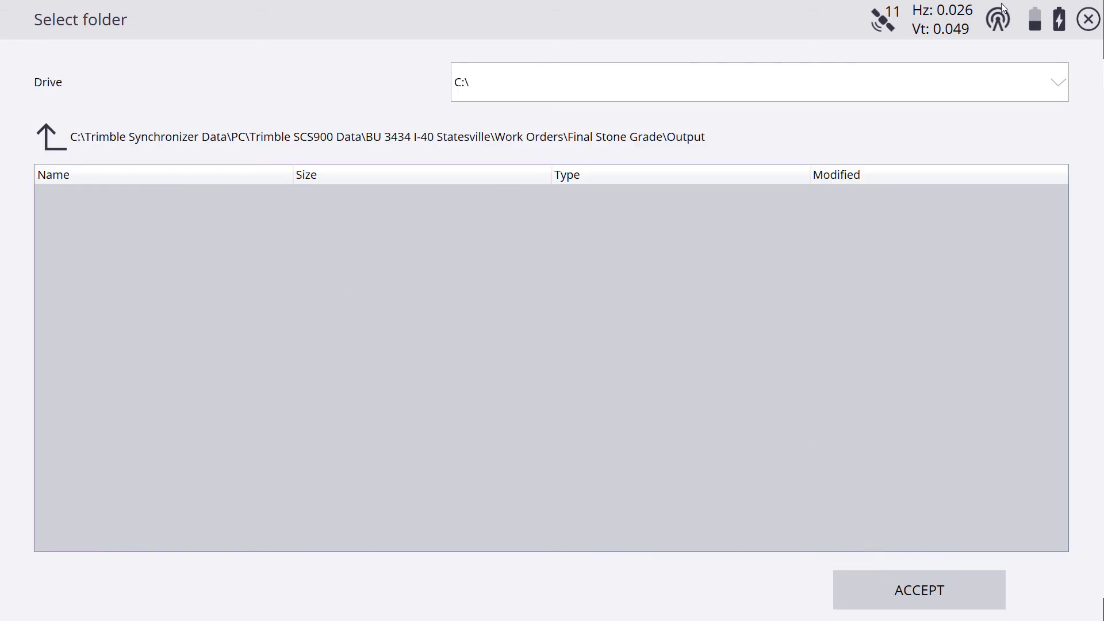
{"action": "left_click", "coordinate": [926, 587]}
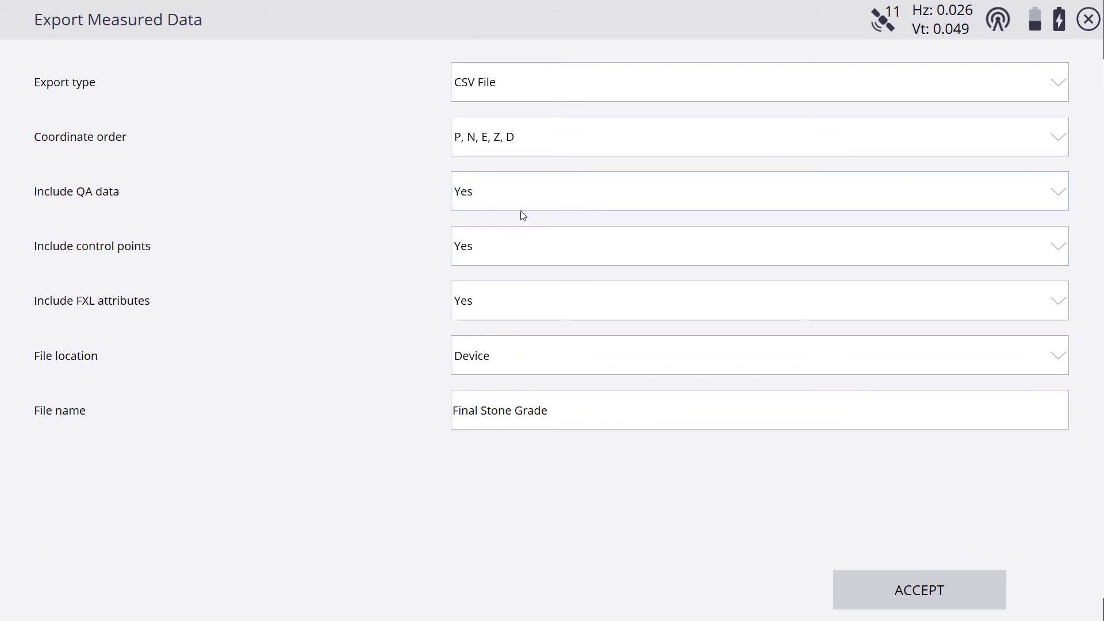
Exclude control points and export the measured data as the CSV file Final Stone Grade
{"action": "left_click", "coordinate": [469, 245]}
{"action": "left_click", "coordinate": [495, 323]}
{"action": "left_click", "coordinate": [897, 588]}
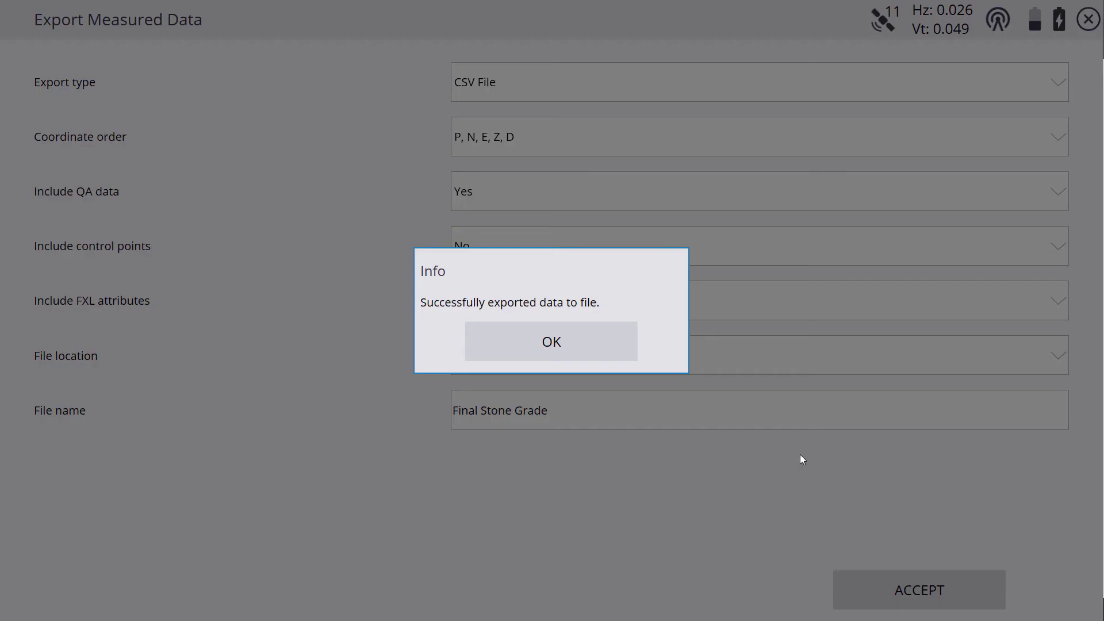
{"action": "left_click", "coordinate": [578, 339]}
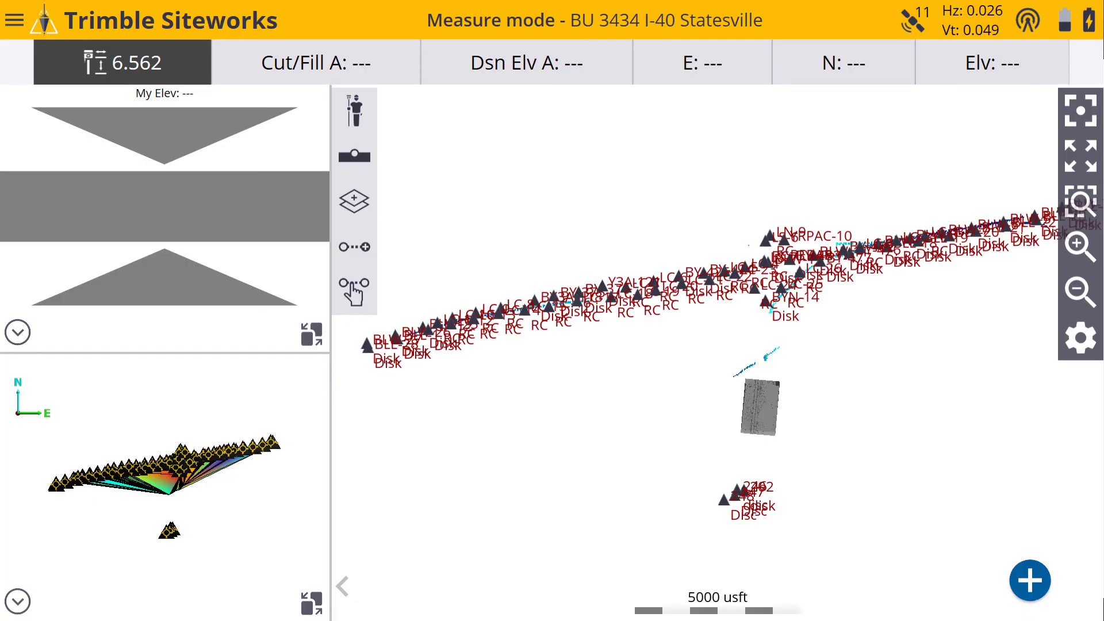
Exit Trimble Siteworks and return to the desktop
{"action": "left_click", "coordinate": [18, 24]}
{"action": "left_click", "coordinate": [155, 466]}
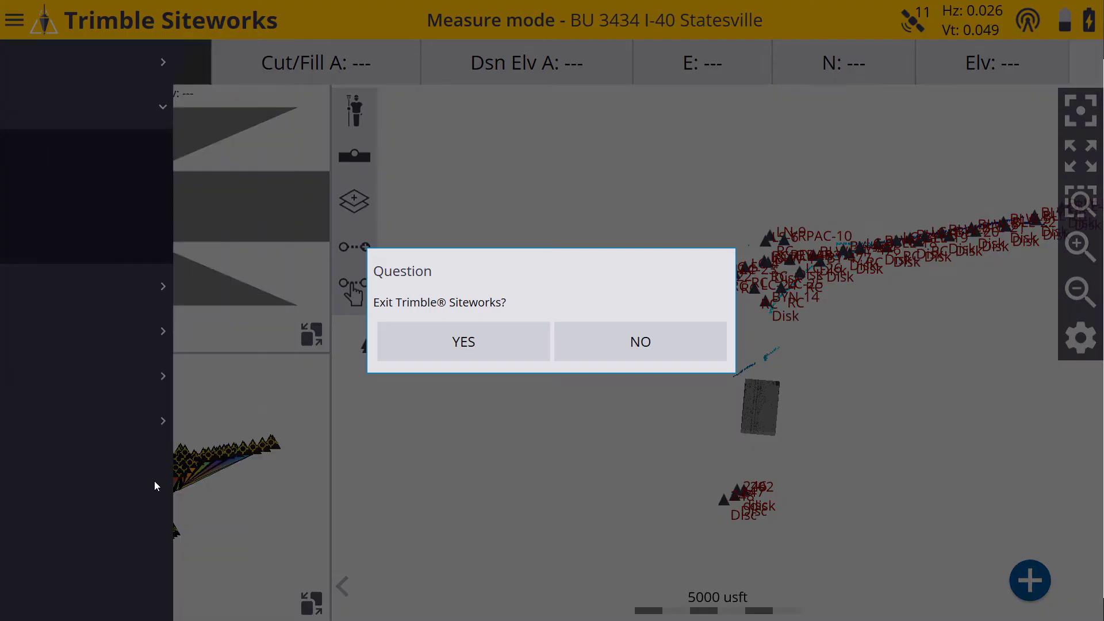
{"action": "left_click", "coordinate": [487, 347]}
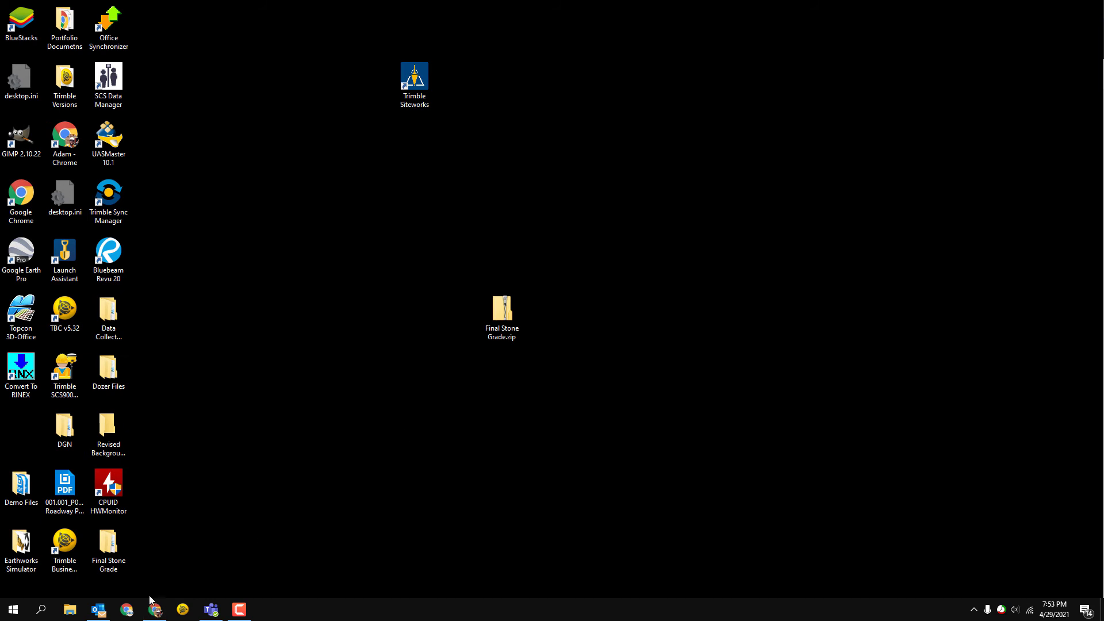
In File Explorer, browse Trimble SCS900 Data\BU 3434 I-40 Statesville\work orders\Final Stone Grade\Output and open the exported Final Stone Grade CSV in Excel
{"action": "left_click", "coordinate": [70, 610]}
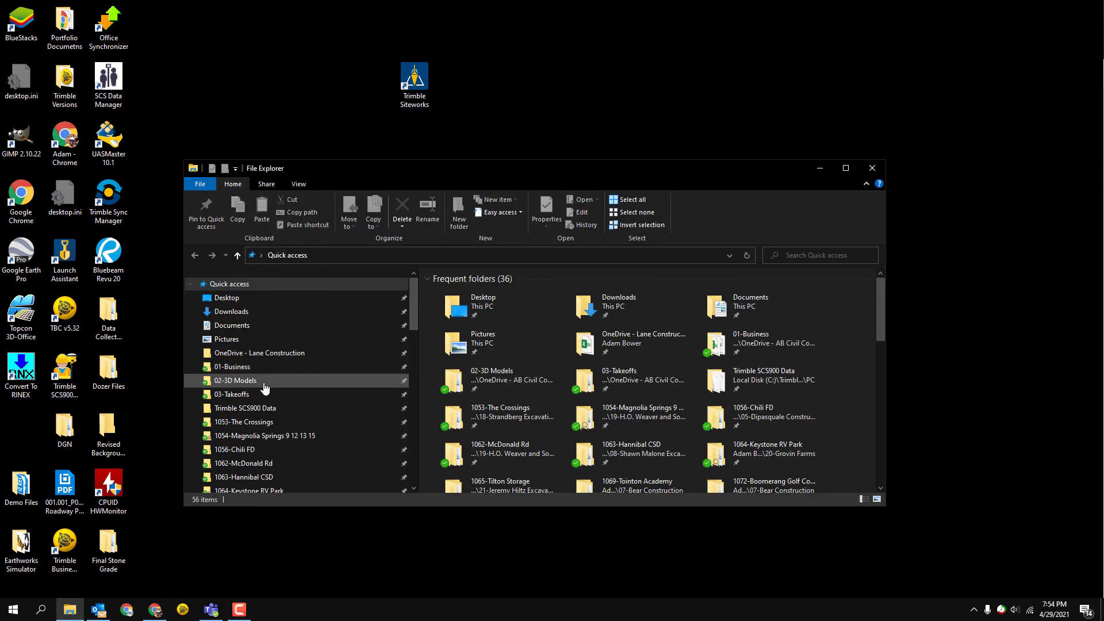
{"action": "left_click", "coordinate": [260, 410]}
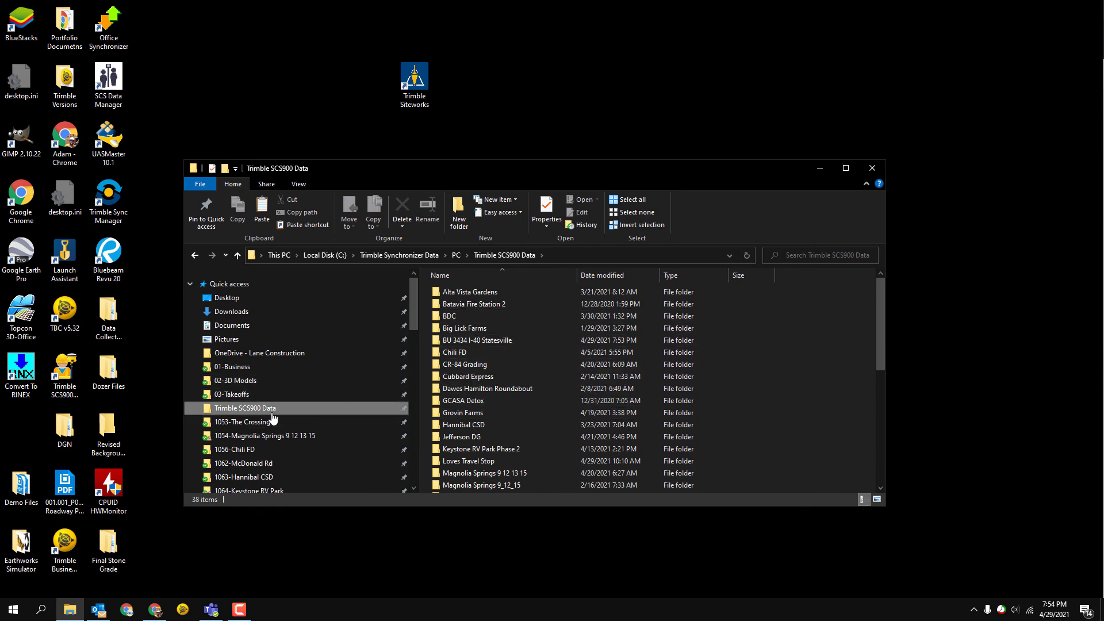
{"action": "double_click", "coordinate": [473, 340]}
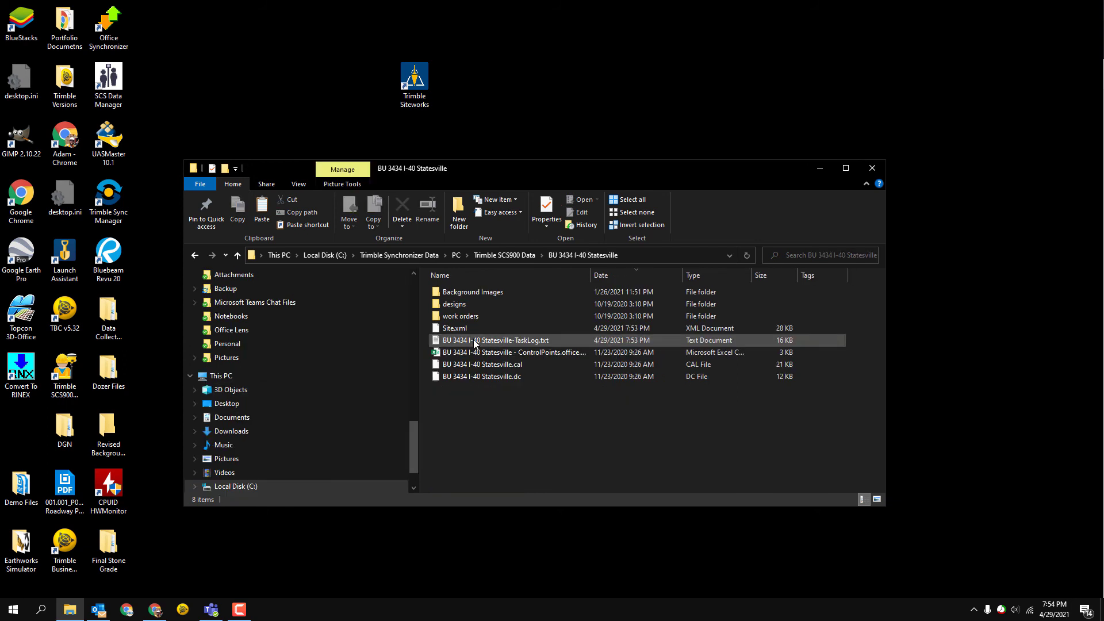
{"action": "double_click", "coordinate": [499, 319]}
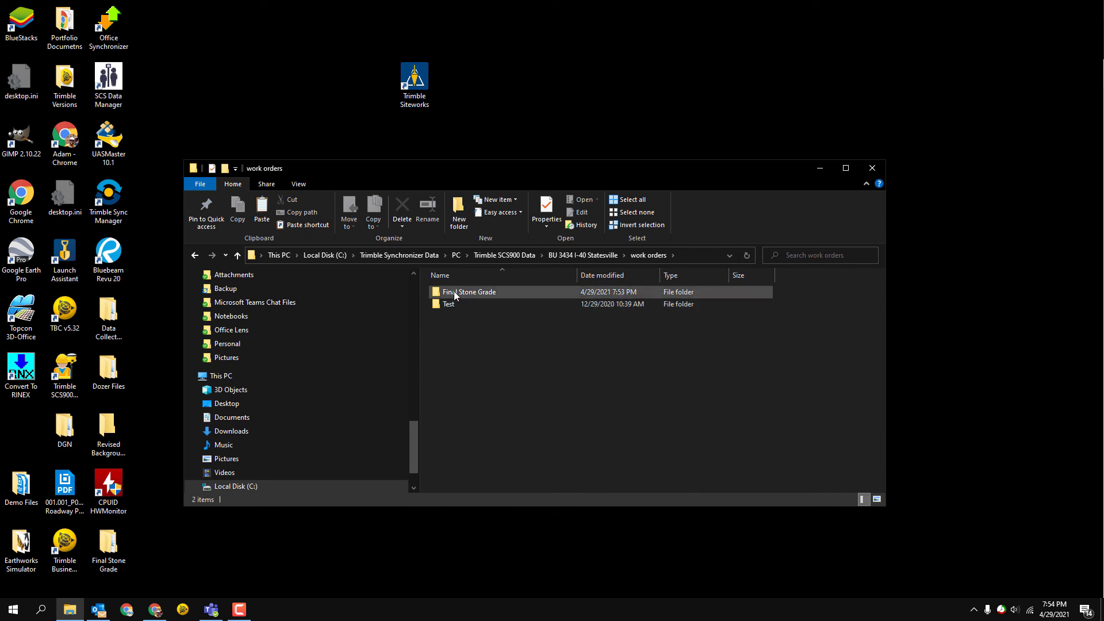
{"action": "double_click", "coordinate": [476, 294]}
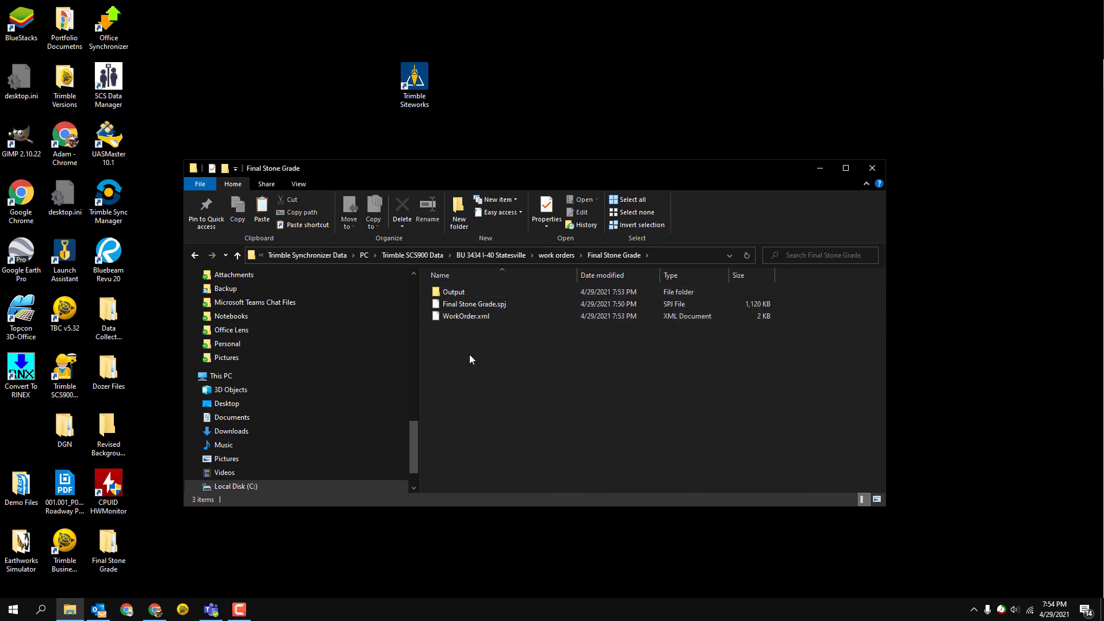
{"action": "double_click", "coordinate": [454, 293]}
{"action": "double_click", "coordinate": [495, 293]}
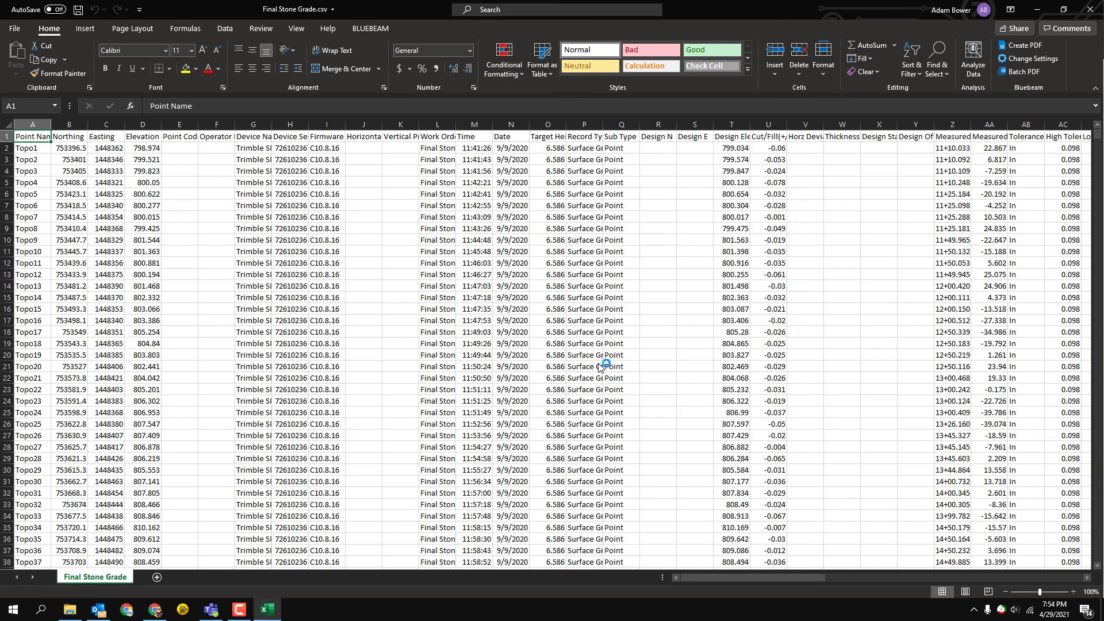
Auto-fit the Date column's width and review the exported topo points down to the last row
{"action": "scroll", "coordinate": [546, 299], "scroll_direction": "down", "scroll_amount": 20}
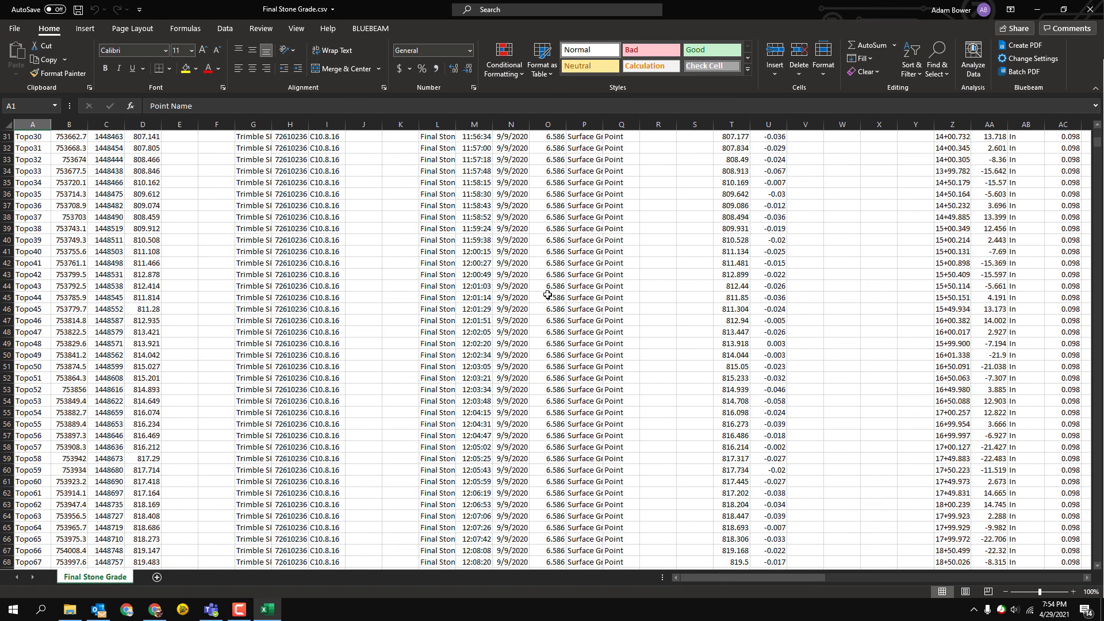
{"action": "left_click_drag", "start_coordinate": [1097, 164], "coordinate": [1097, 251]}
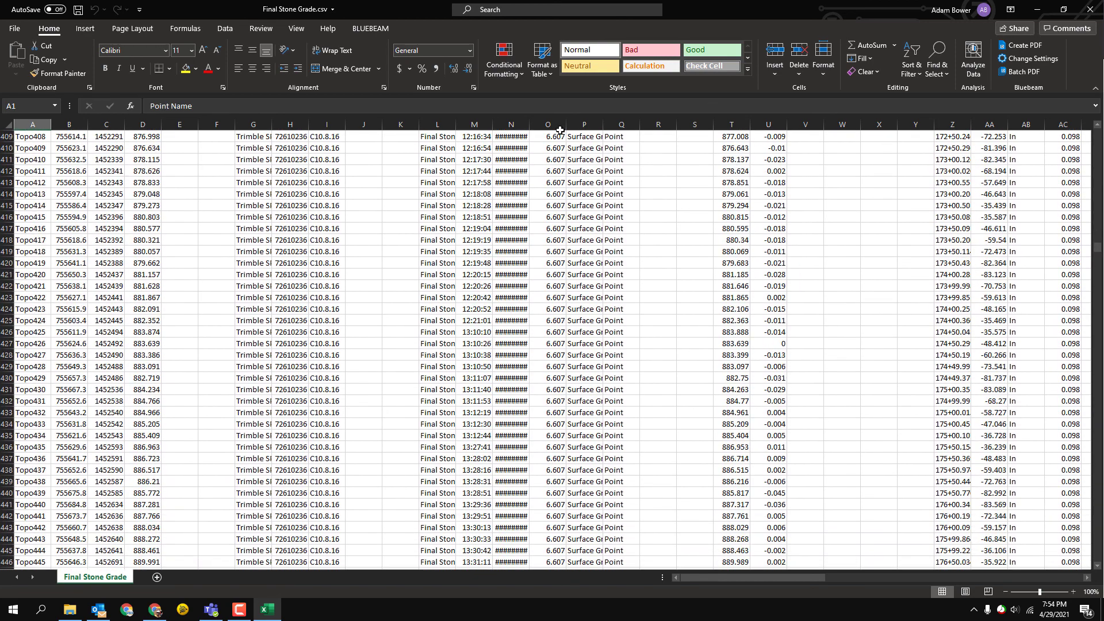
{"action": "double_click", "coordinate": [529, 125]}
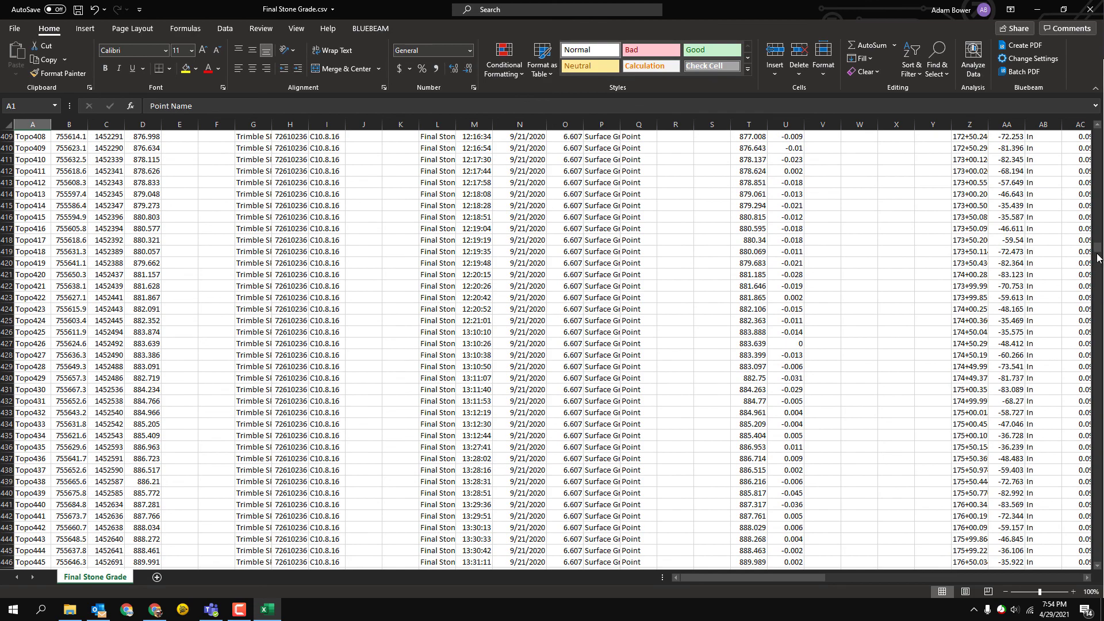
{"action": "left_click_drag", "start_coordinate": [1098, 257], "coordinate": [1098, 566]}
{"action": "scroll", "coordinate": [478, 458], "scroll_direction": "up", "scroll_amount": 1}
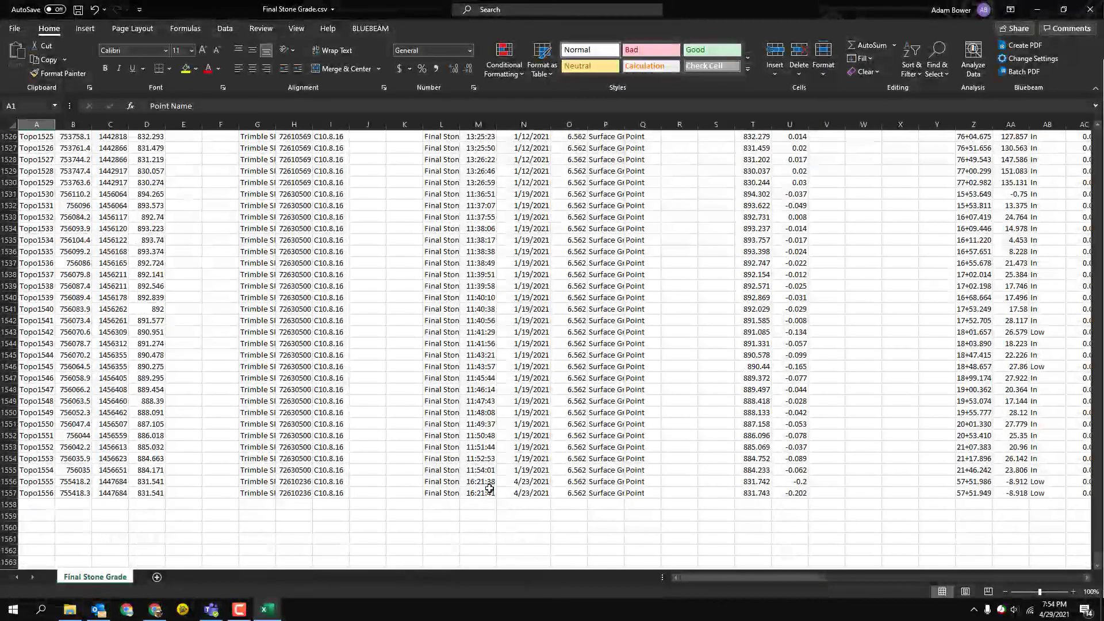